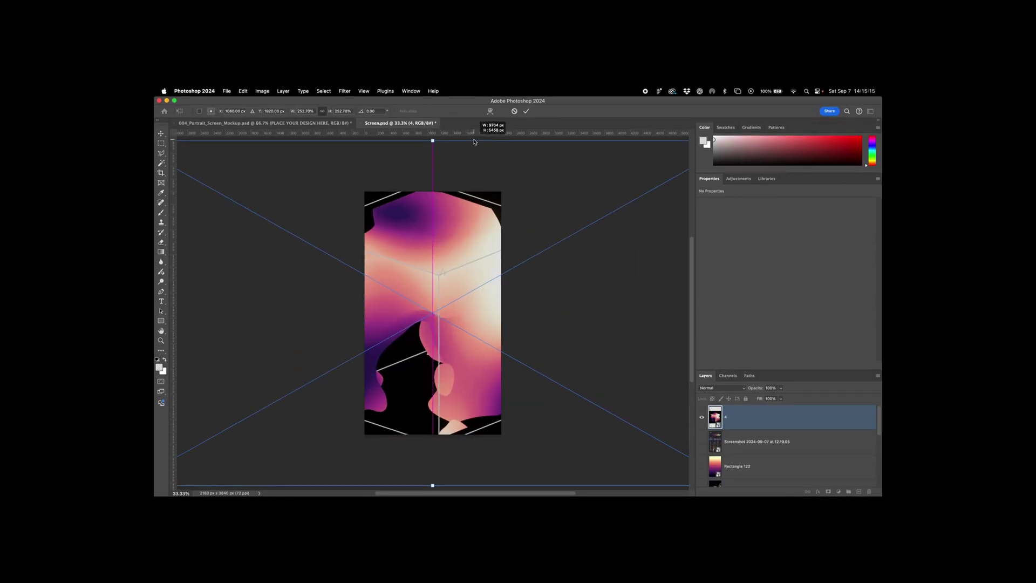
# Scale up the placed artwork on layer 4 so it covers the portrait canvas, and toggle that layer's visibility.
pyautogui.moveTo(360, 272); pyautogui.dragTo(463, 271)
pyautogui.press('Return')
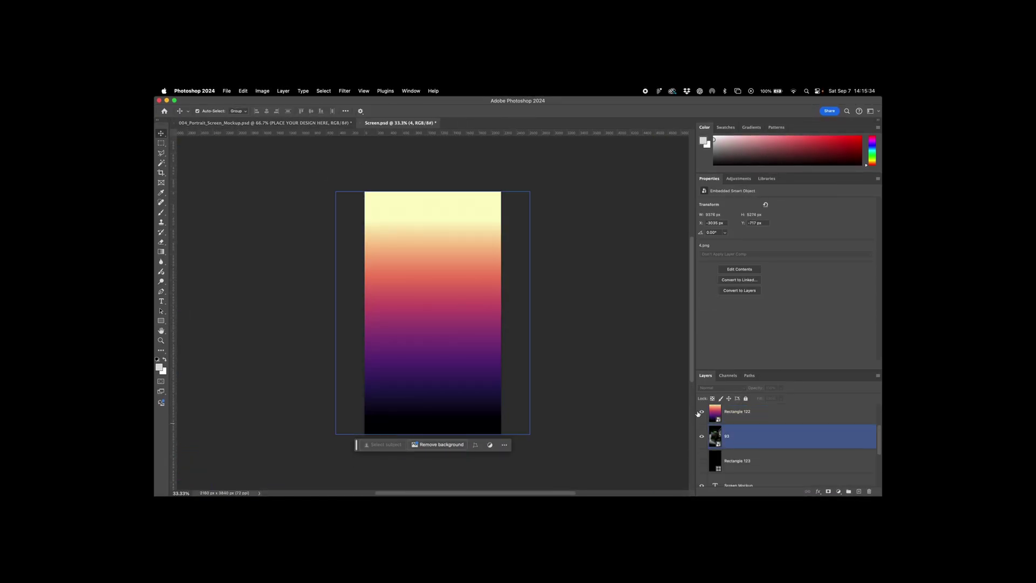
pyautogui.click(702, 416)
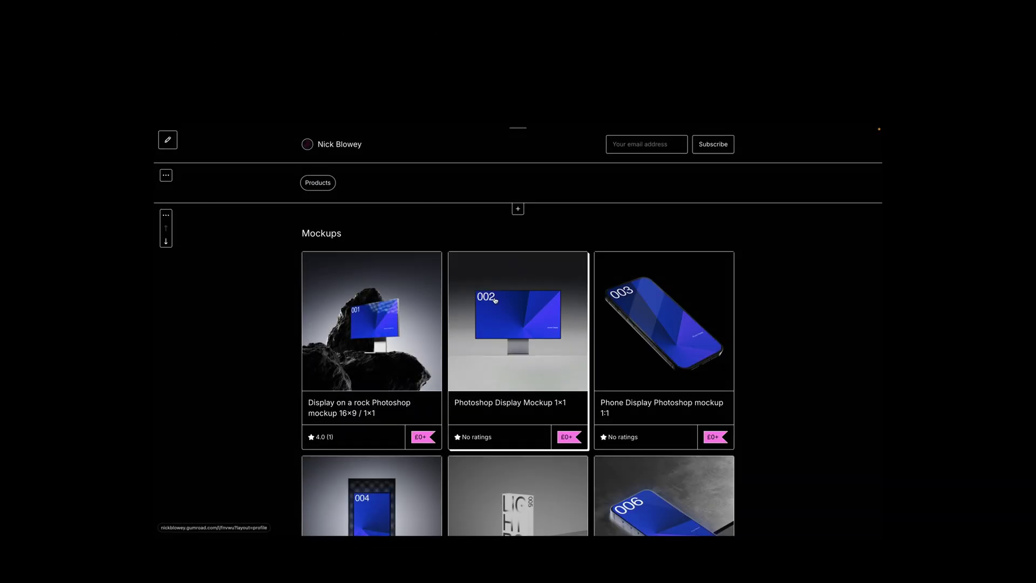
# Switch to the Gumroad store page and look through the Photoshop mockups, including the Photoshop Display Mockup 1×1 details.
pyautogui.scroll(-2, 494, 264)
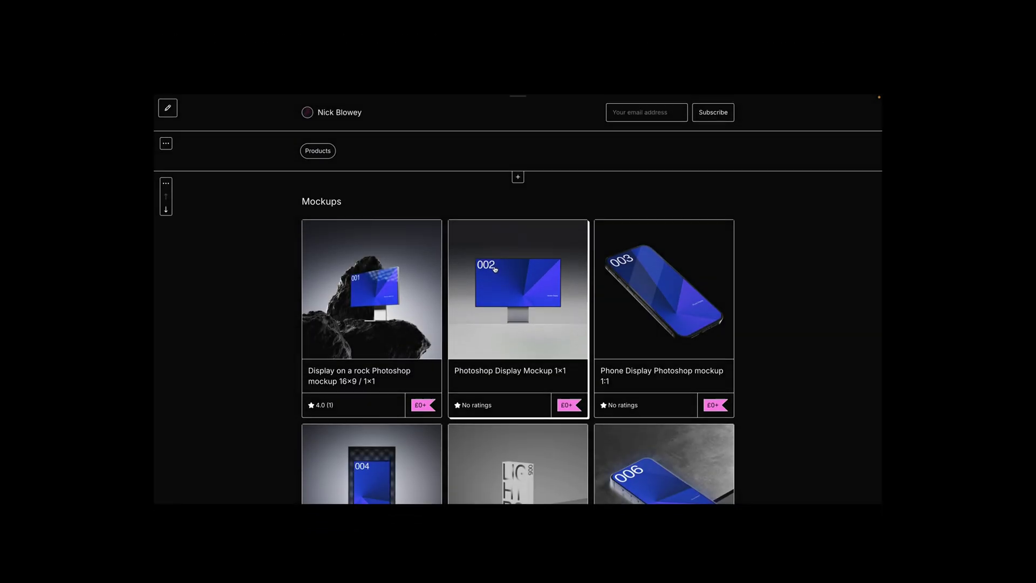
pyautogui.click(495, 264)
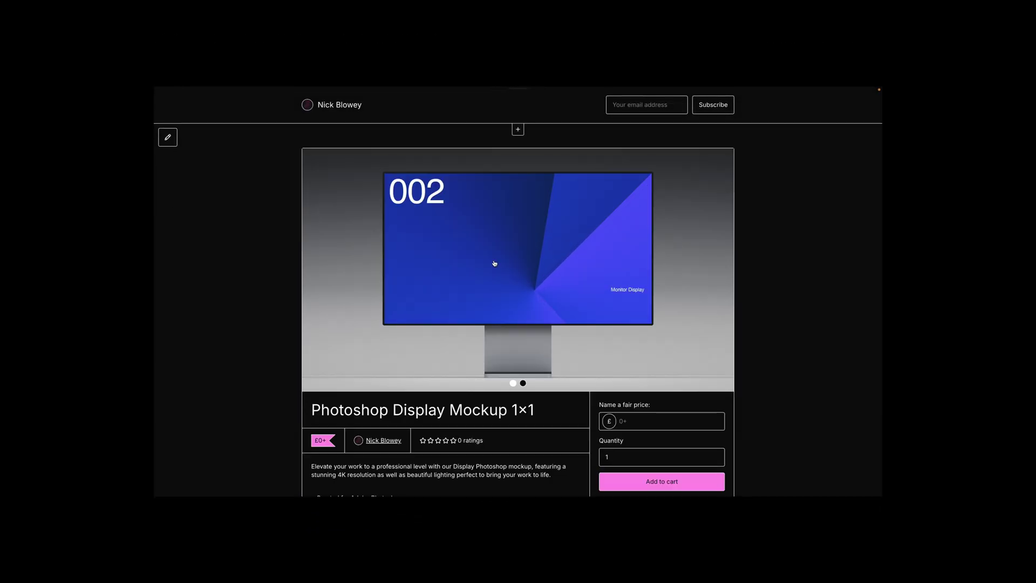
pyautogui.click(723, 270)
pyautogui.scroll(-3, 485, 357)
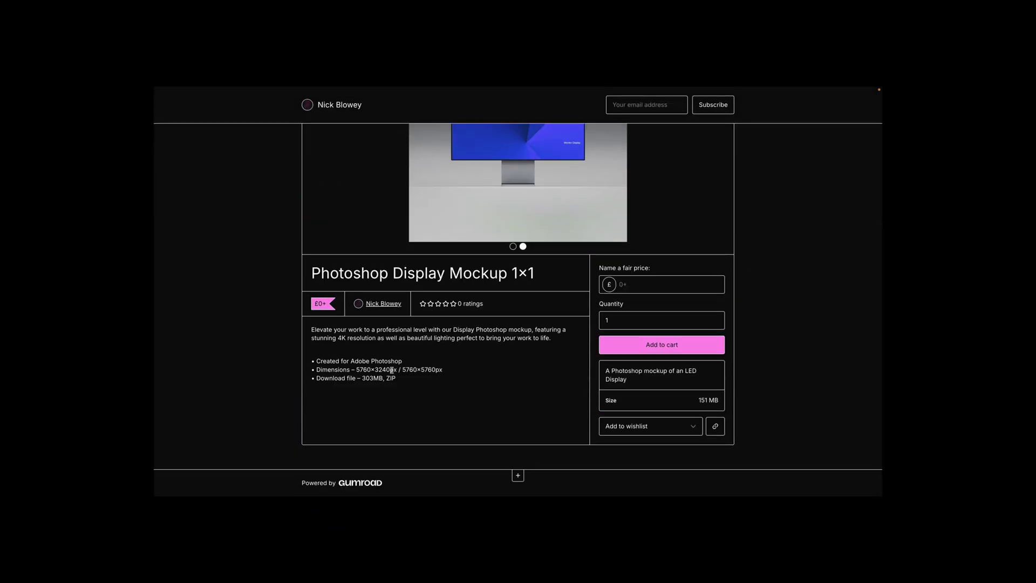
pyautogui.scroll(3, 483, 357)
pyautogui.press('super+Left')
pyautogui.scroll(-3, 626, 303)
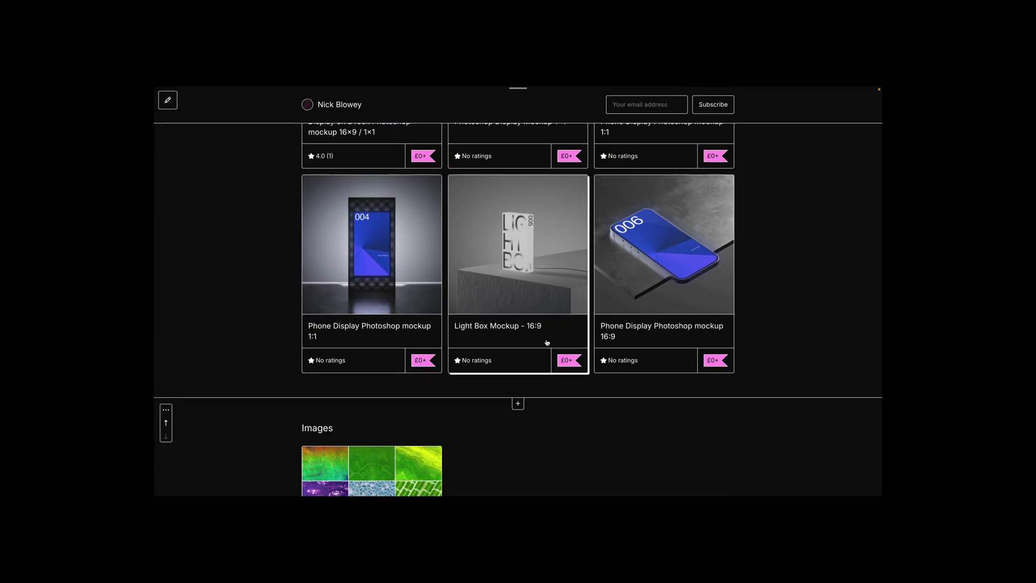
pyautogui.scroll(-1, 543, 343)
pyautogui.scroll(2, 542, 341)
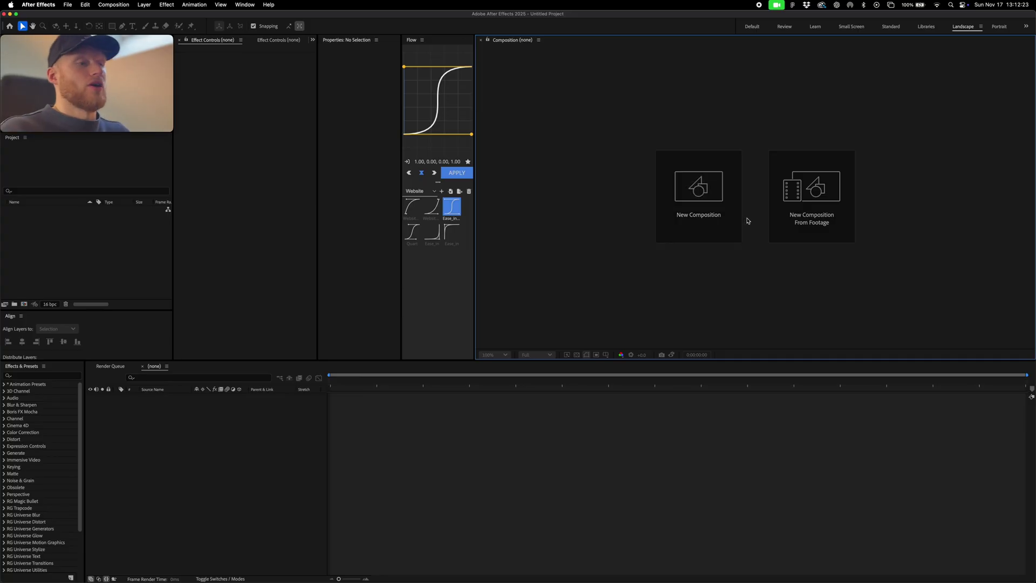
# In After Effects, create a 1920 × 1920 px composition at 30 fps lasting 14 seconds and rename it Source.
pyautogui.click(708, 201)
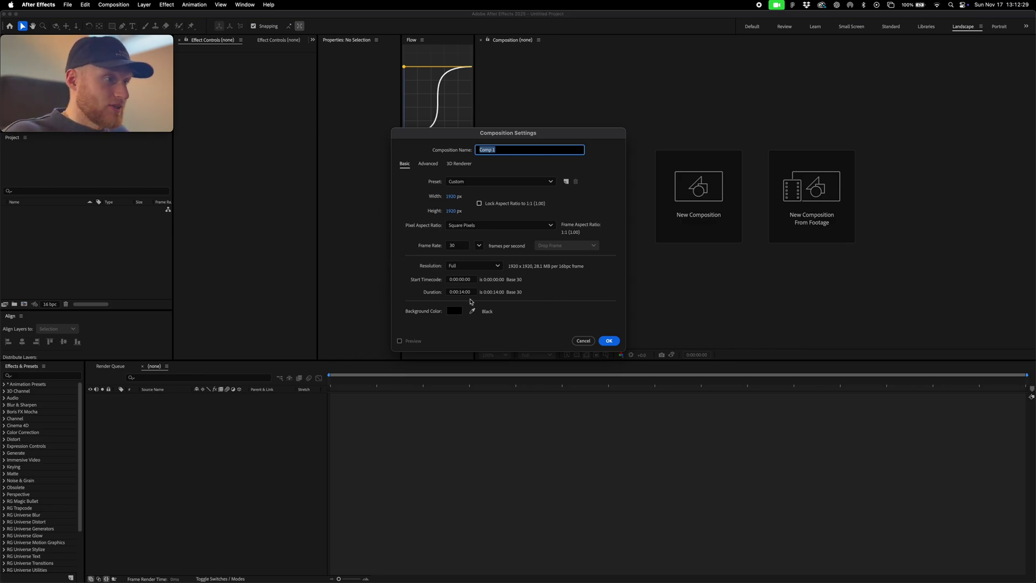
pyautogui.click(616, 342)
pyautogui.click(46, 213)
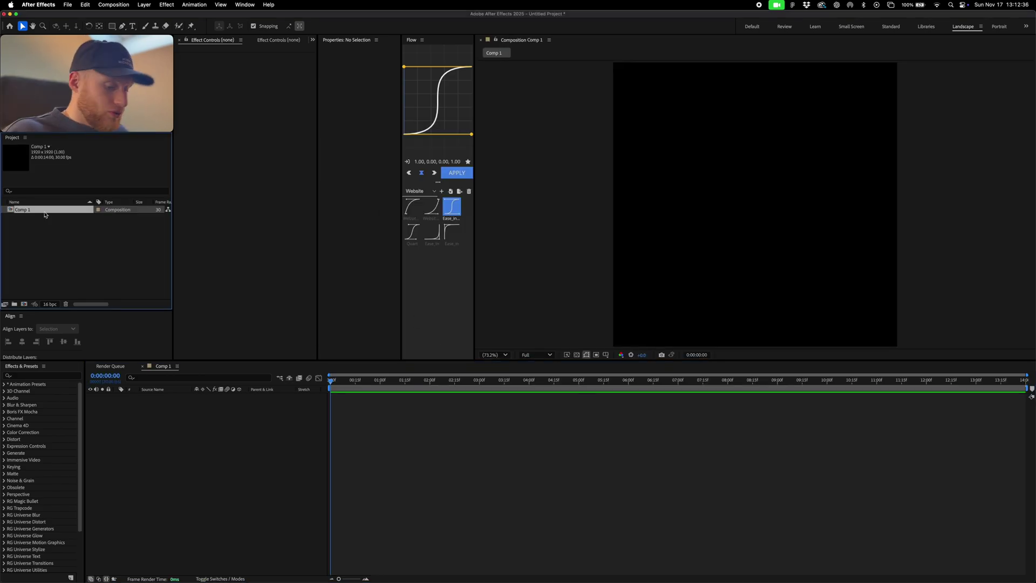
pyautogui.press('Return')
pyautogui.write('Source')
pyautogui.press('Return')
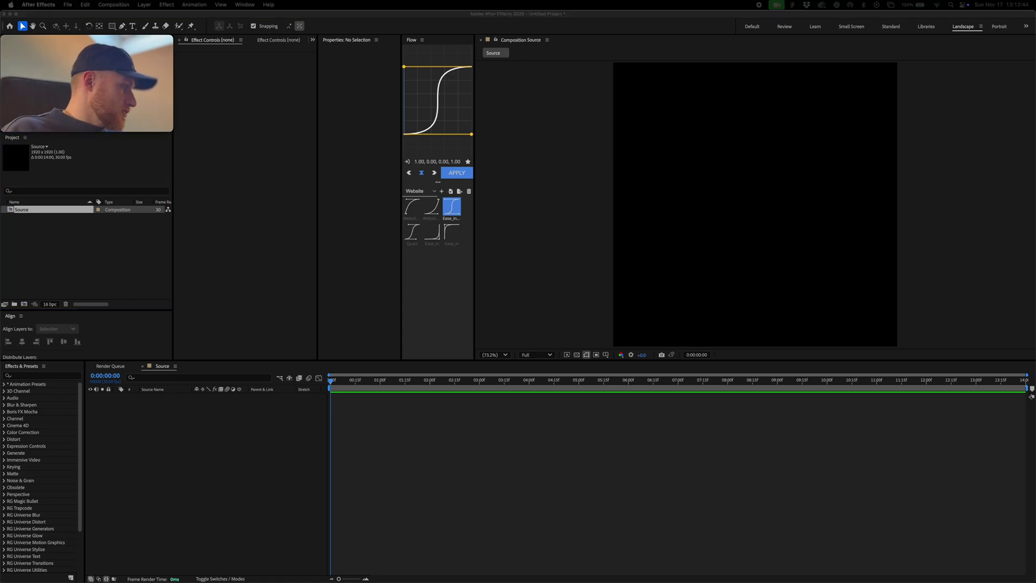
# Add IMG_0327.mov to the Source composition, enlarge it to fill the frame width and move it down to reframe the bee.
pyautogui.moveTo(284, 365); pyautogui.dragTo(224, 437)
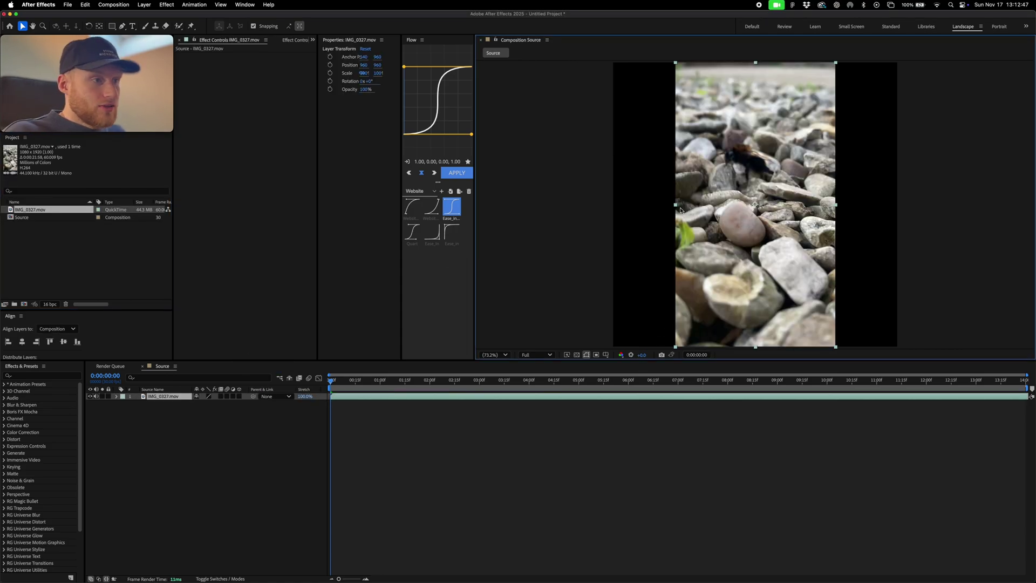
pyautogui.moveTo(676, 205); pyautogui.dragTo(611, 206)
pyautogui.moveTo(699, 195); pyautogui.dragTo(702, 240)
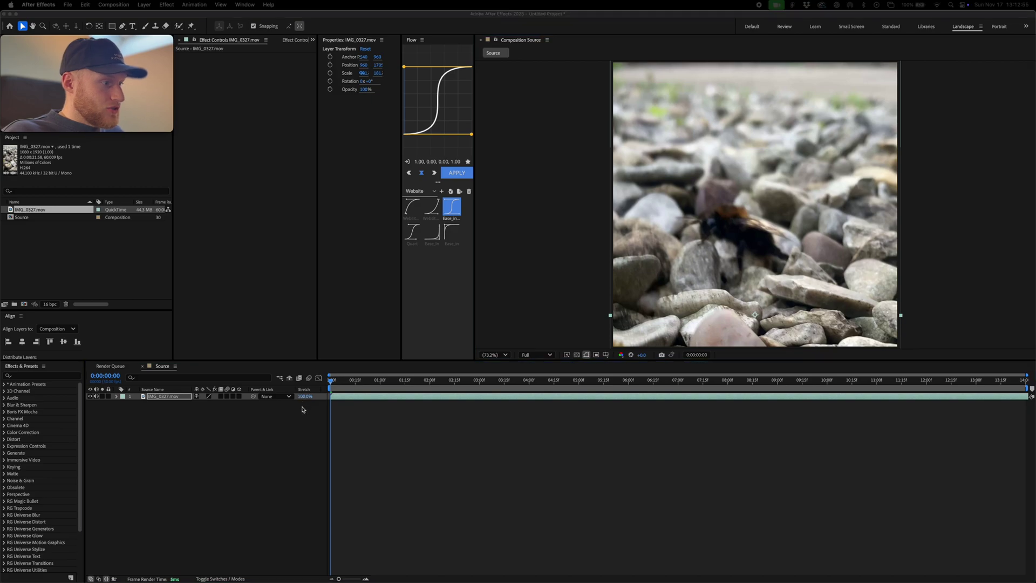
# Time-stretch the IMG_0327.mov layer to 400% and slide it earlier in the timeline to use a later part of the footage.
pyautogui.press('Return')
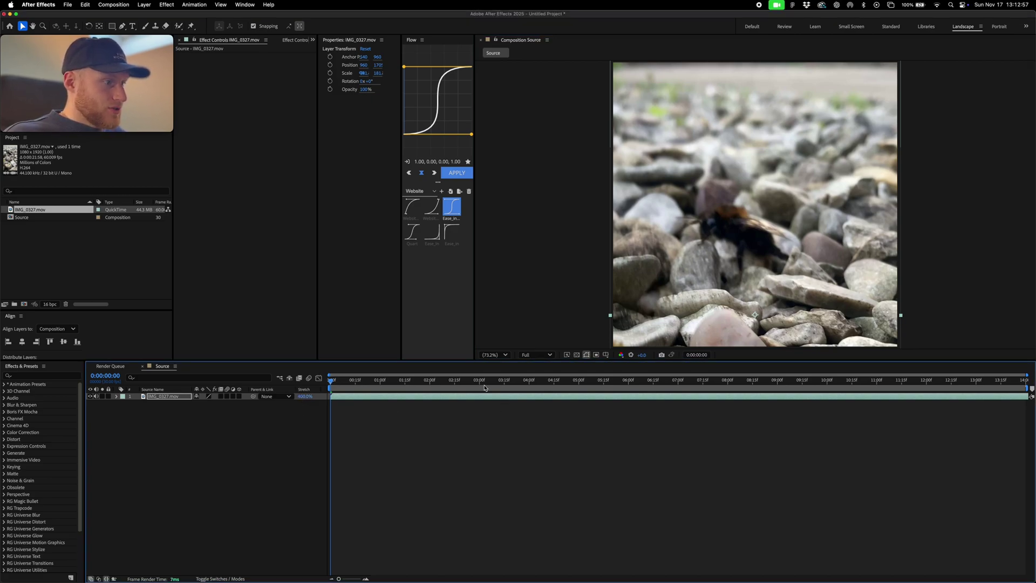
pyautogui.moveTo(783, 396); pyautogui.dragTo(105, 399)
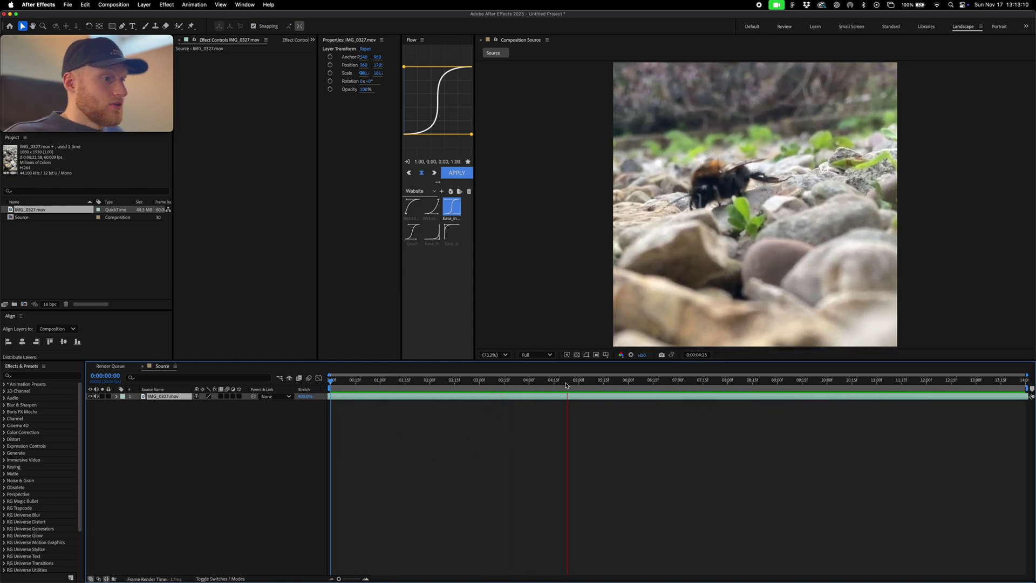
pyautogui.click(400, 448)
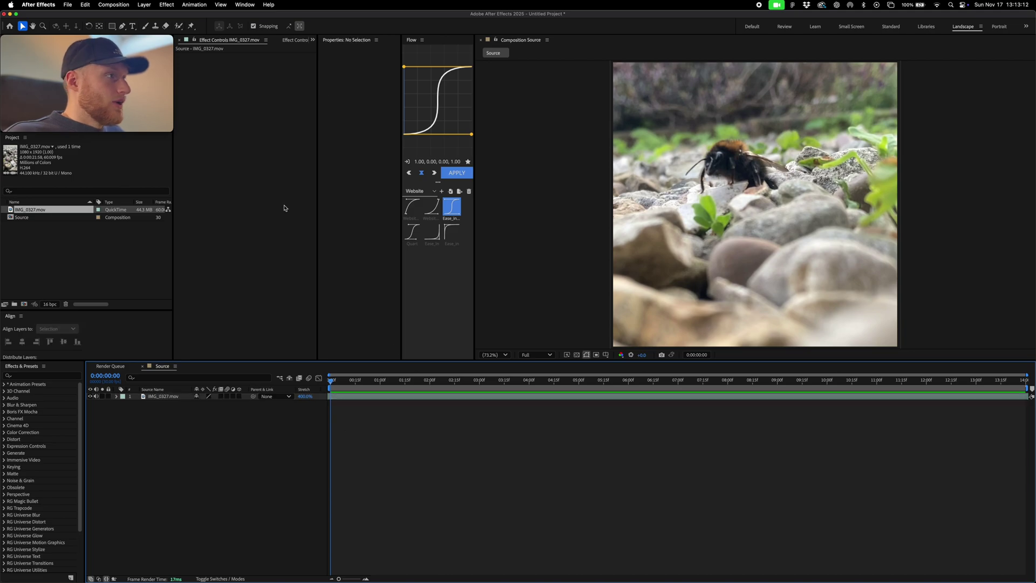
# Add a gray solid layer above the footage.
pyautogui.click(142, 5)
pyautogui.moveTo(155, 17)
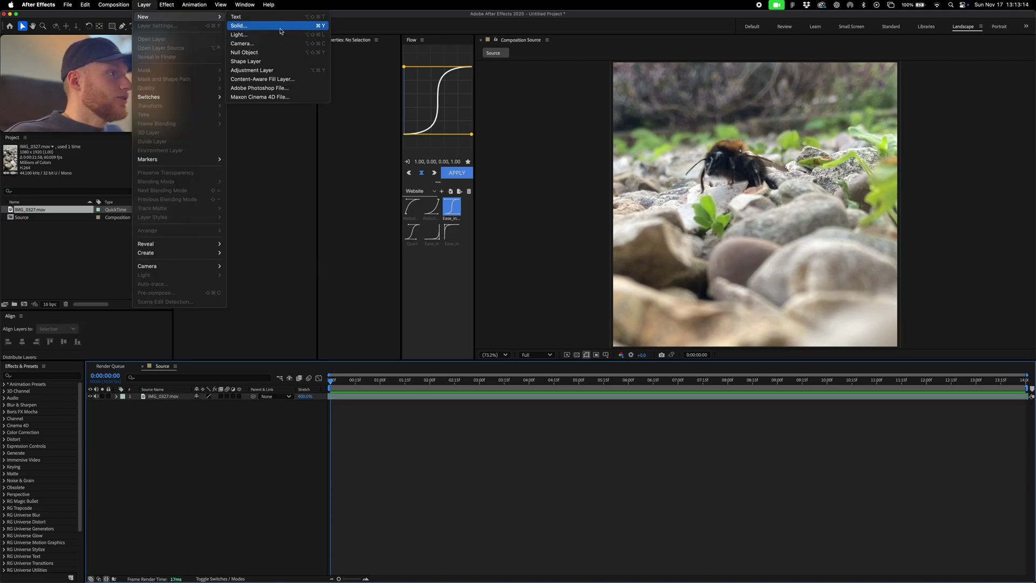
pyautogui.click(280, 28)
pyautogui.hotkey('ctrl', 'y')
pyautogui.press('Return')
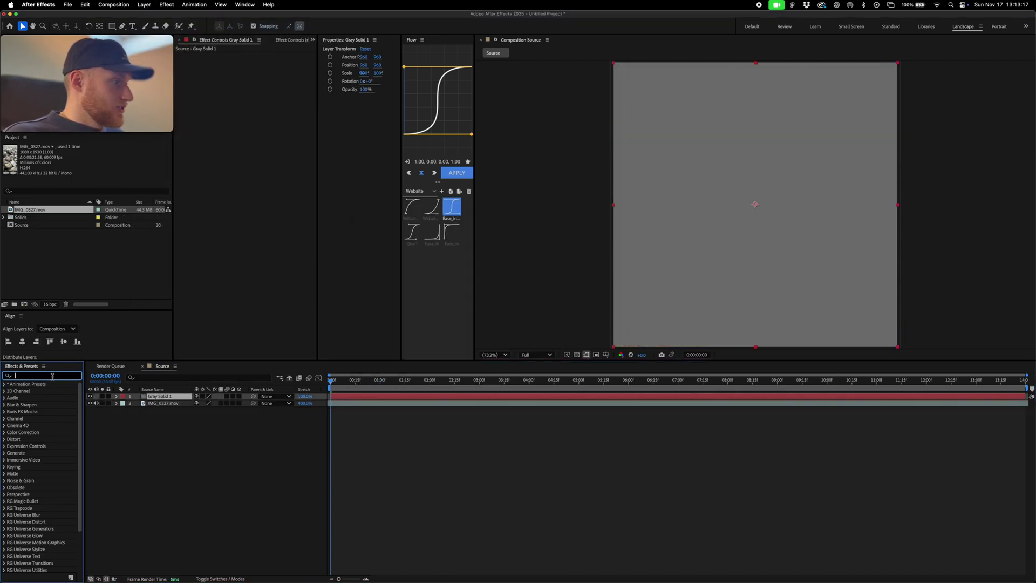
# Apply the Turbulent Noise effect to the gray solid, with Complexity 1 and Contrast about 626.
pyautogui.click(52, 376)
pyautogui.write('turbu')
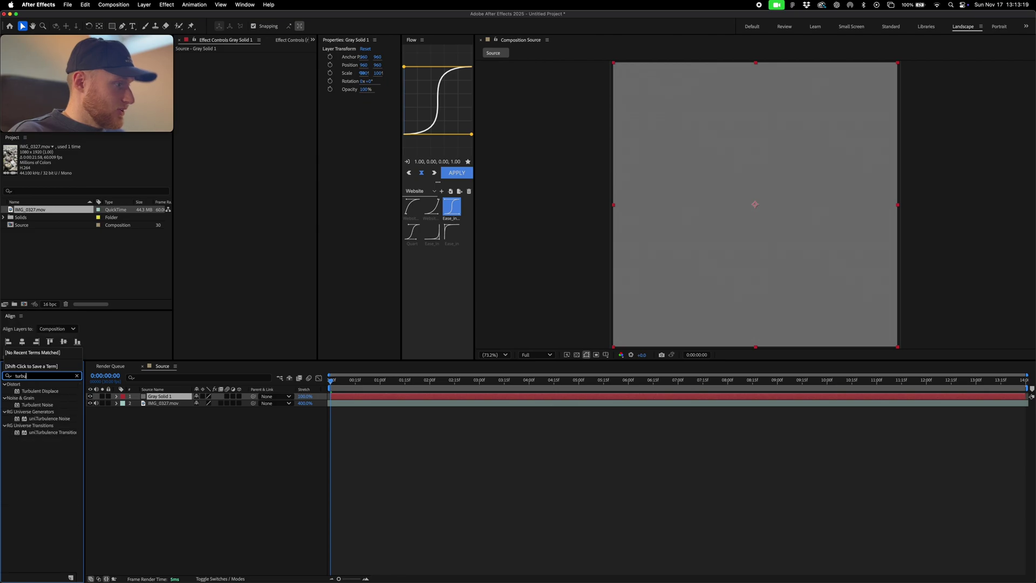
pyautogui.moveTo(38, 405); pyautogui.dragTo(162, 397)
pyautogui.moveTo(260, 113); pyautogui.dragTo(471, 87)
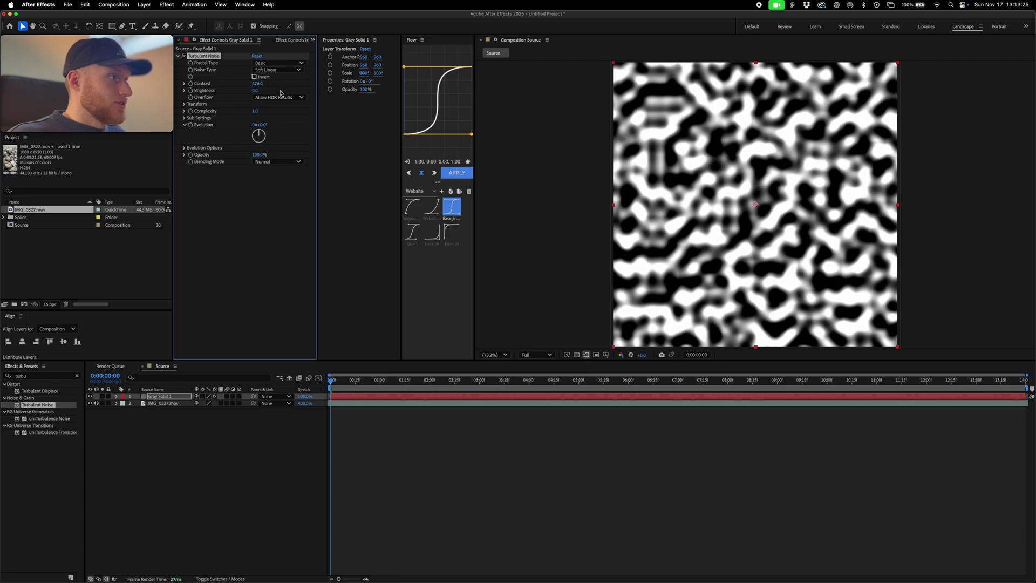
# Increase the Turbulent Noise transform Scale to about 296.
pyautogui.click(185, 104)
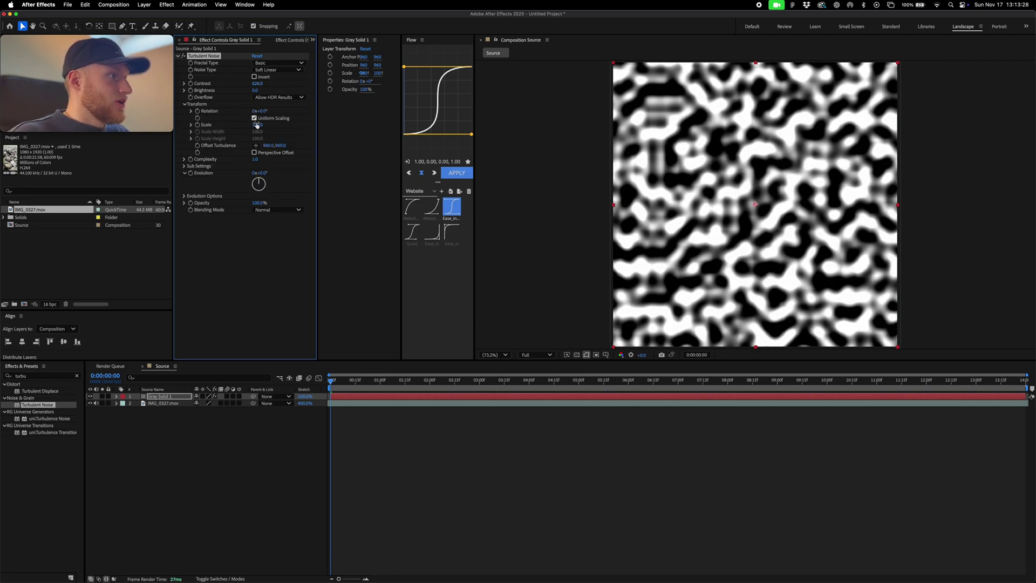
pyautogui.click(191, 125)
pyautogui.moveTo(216, 139); pyautogui.dragTo(252, 139)
# Animate the noise Evolution with the expression time*50 and preview the motion.
pyautogui.keyDown('alt'); pyautogui.click(191, 192); pyautogui.keyUp('alt')
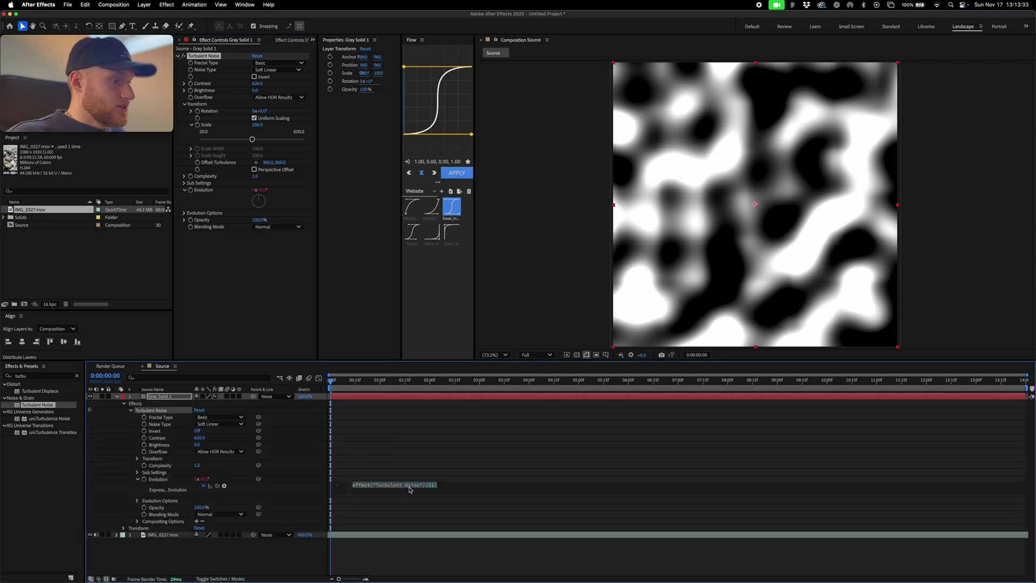
pyautogui.write('ti')
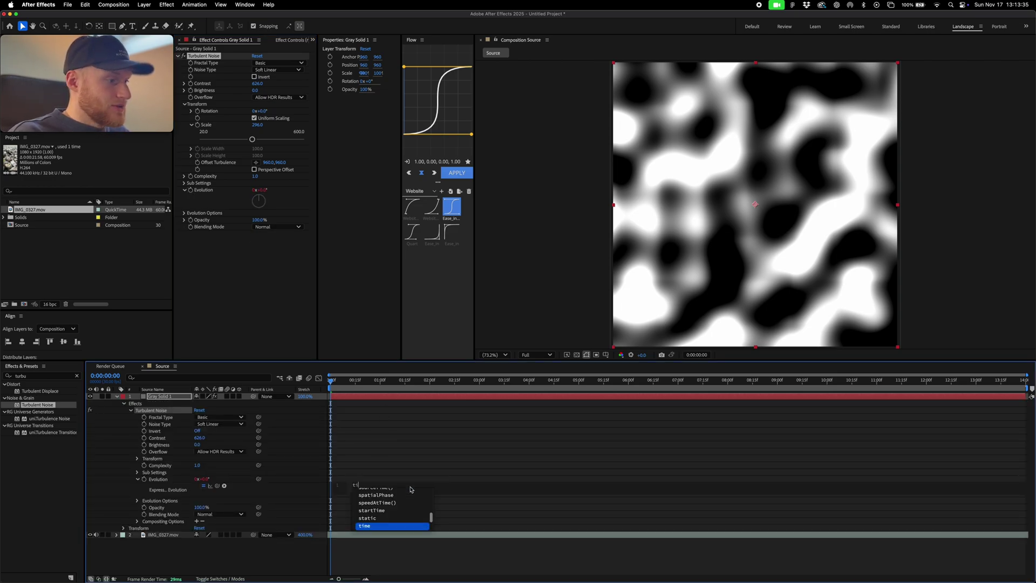
pyautogui.write('me*')
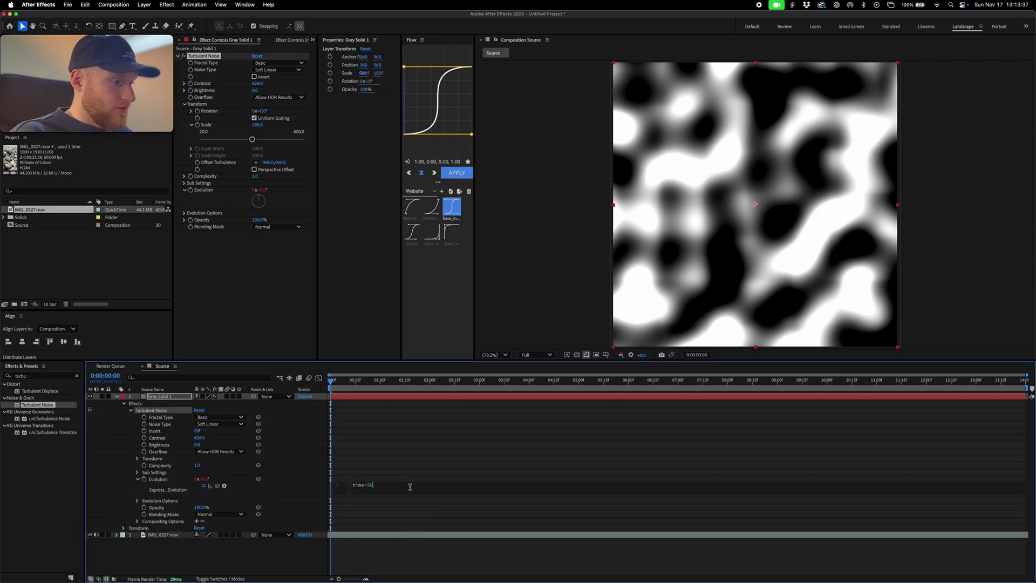
pyautogui.write('50')
pyautogui.click(556, 426)
pyautogui.press('space')
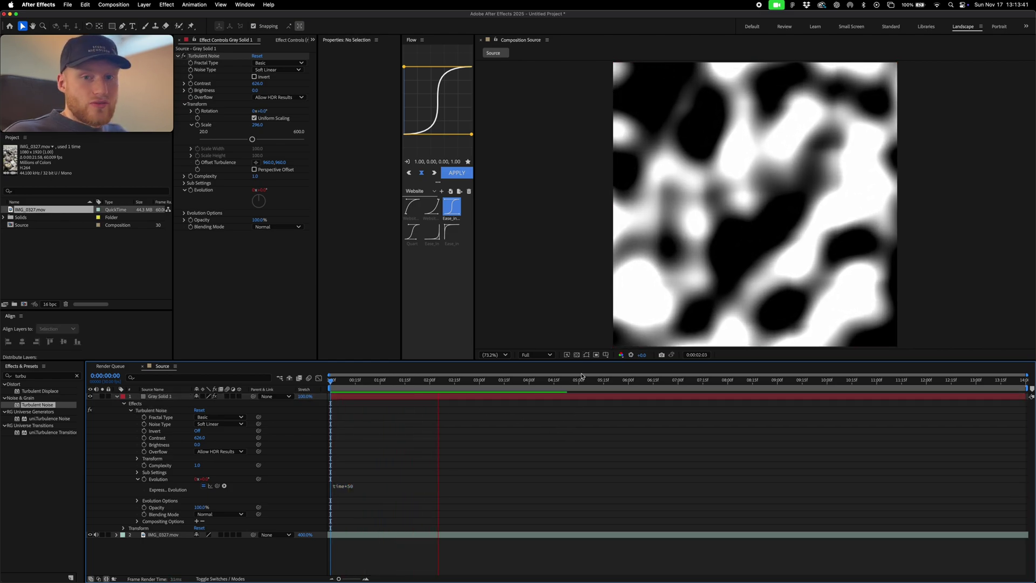
# Apply the Wave Warp effect to the gray solid and set its Wave Height to 84.
pyautogui.click(77, 376)
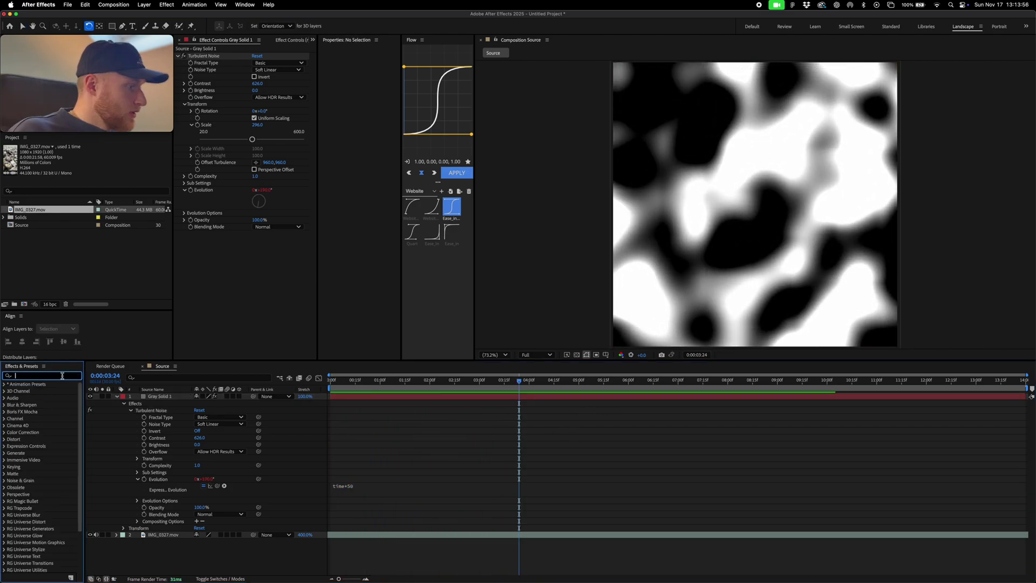
pyautogui.write('wave')
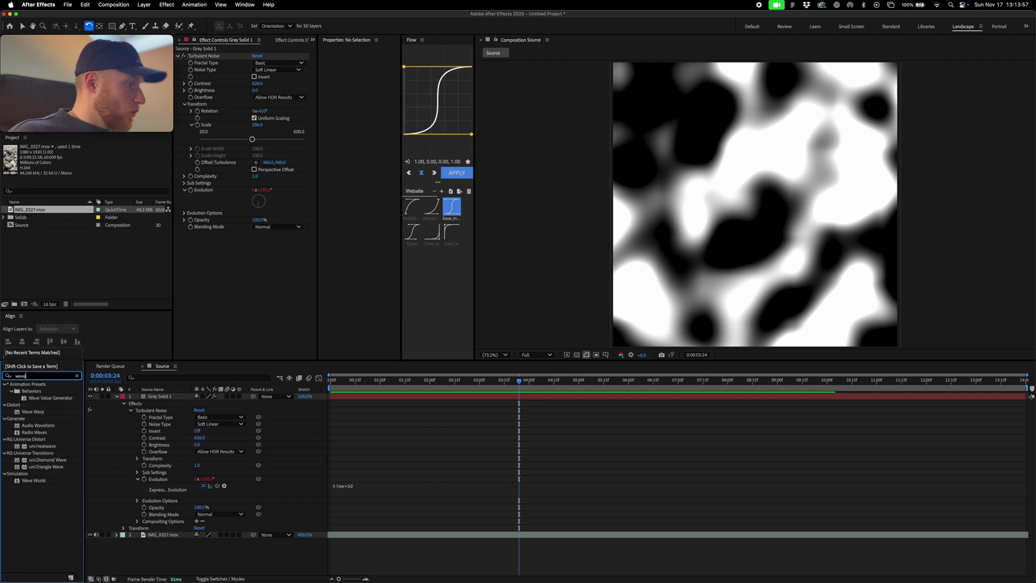
pyautogui.click(30, 412)
pyautogui.moveTo(25, 413); pyautogui.dragTo(273, 291)
pyautogui.press('v')
pyautogui.moveTo(266, 244); pyautogui.dragTo(265, 266)
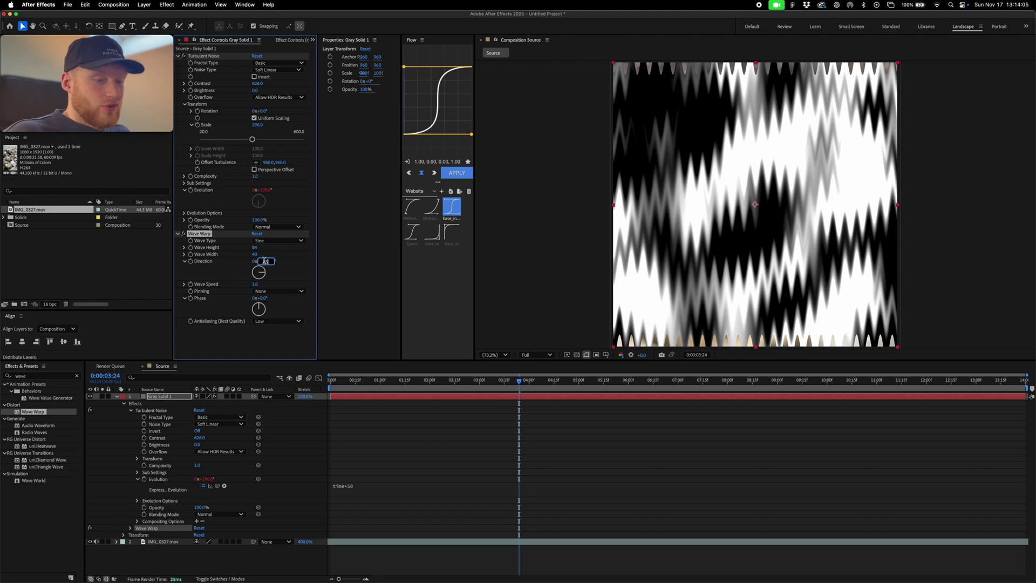
# Set the Wave Warp Direction to 45° and Wave Speed to 0.1, and preview the result.
pyautogui.press('Return')
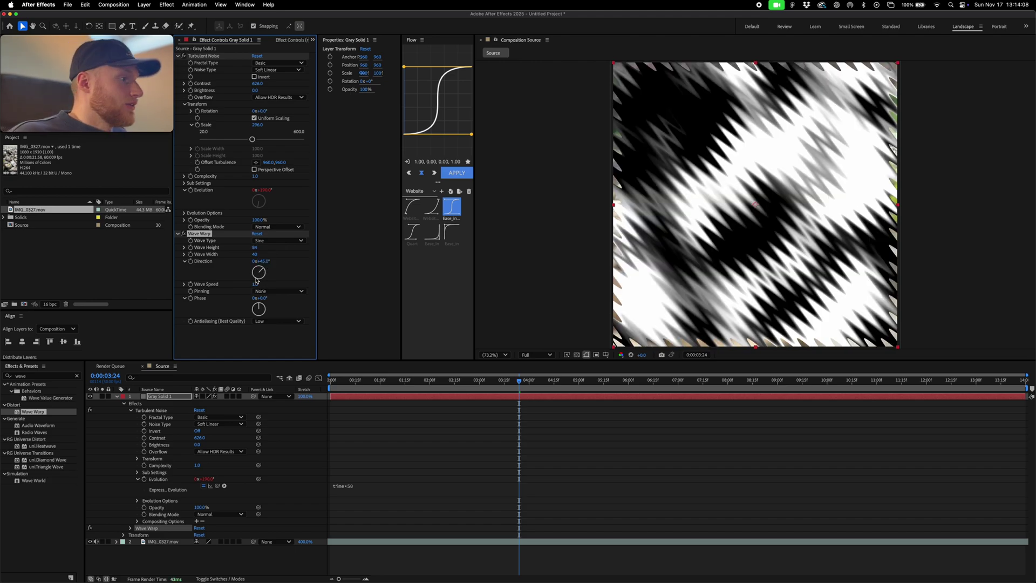
pyautogui.write('0.1')
pyautogui.press('Return')
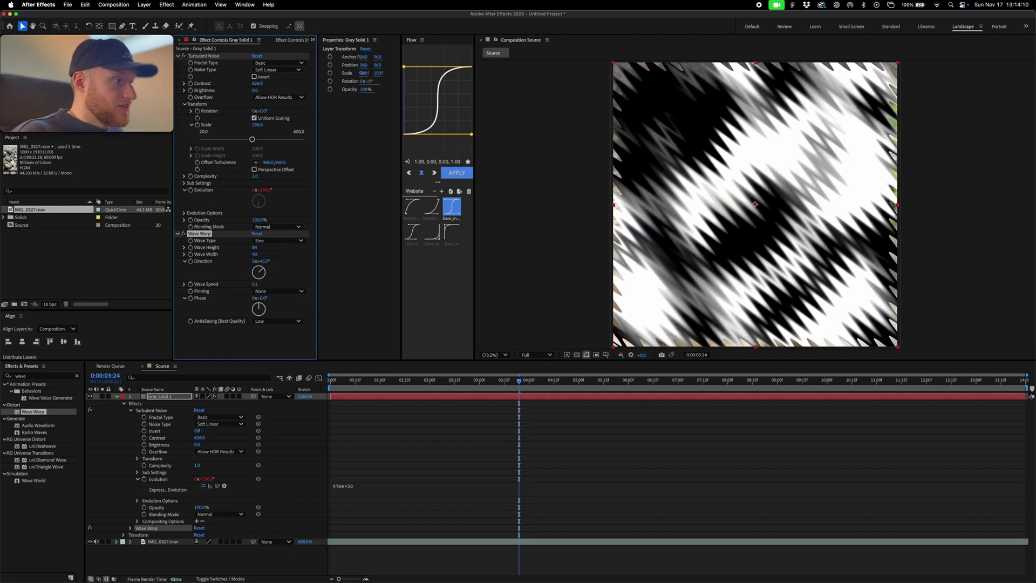
pyautogui.press('space')
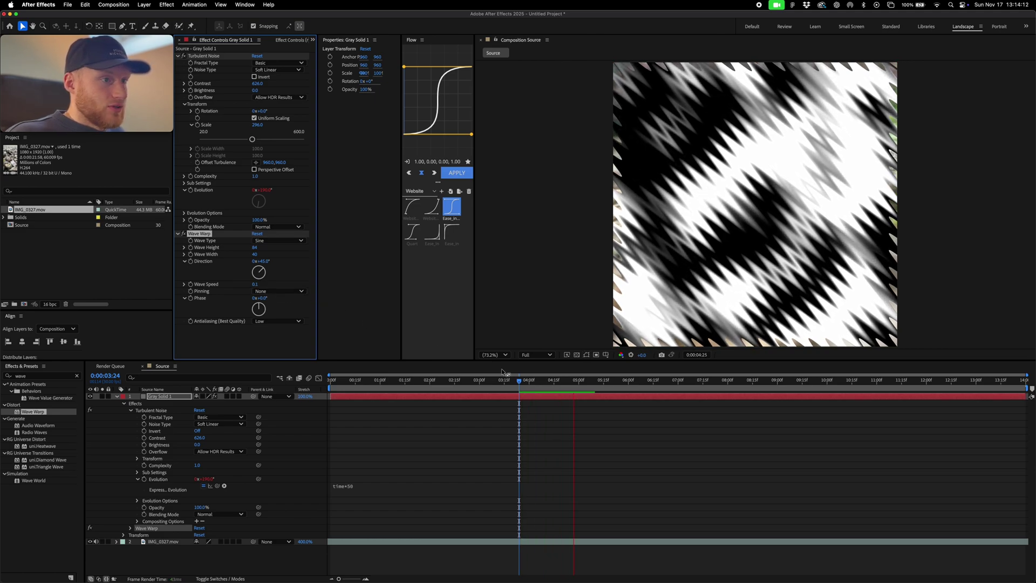
# Increase the Wave Width to 127 and scale the gray solid to 150% so its warped edges leave the frame.
pyautogui.moveTo(254, 254); pyautogui.dragTo(625, 274)
pyautogui.press('s')
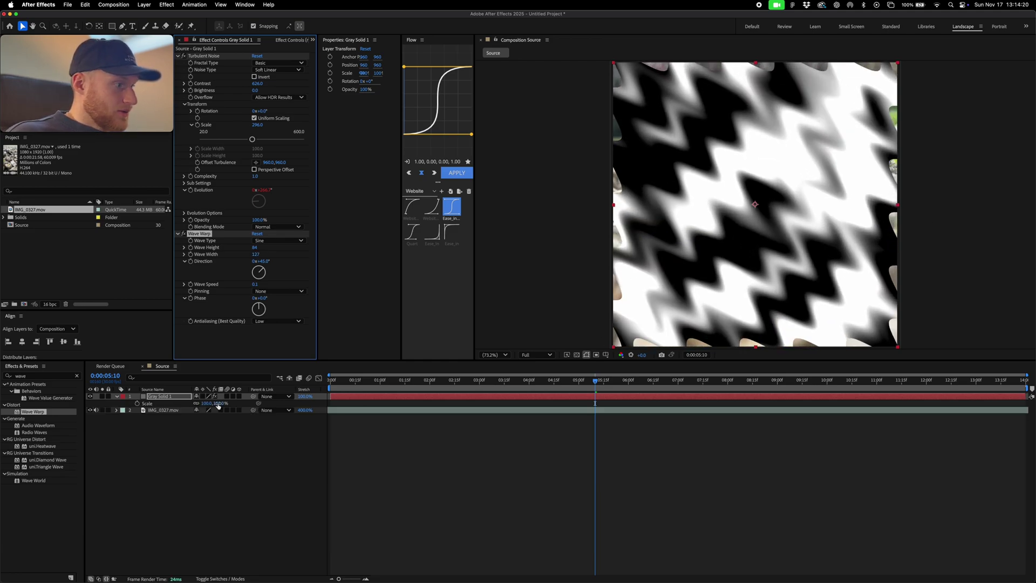
# Apply the Tint effect to the IMG_0327.mov layer.
pyautogui.click(186, 411)
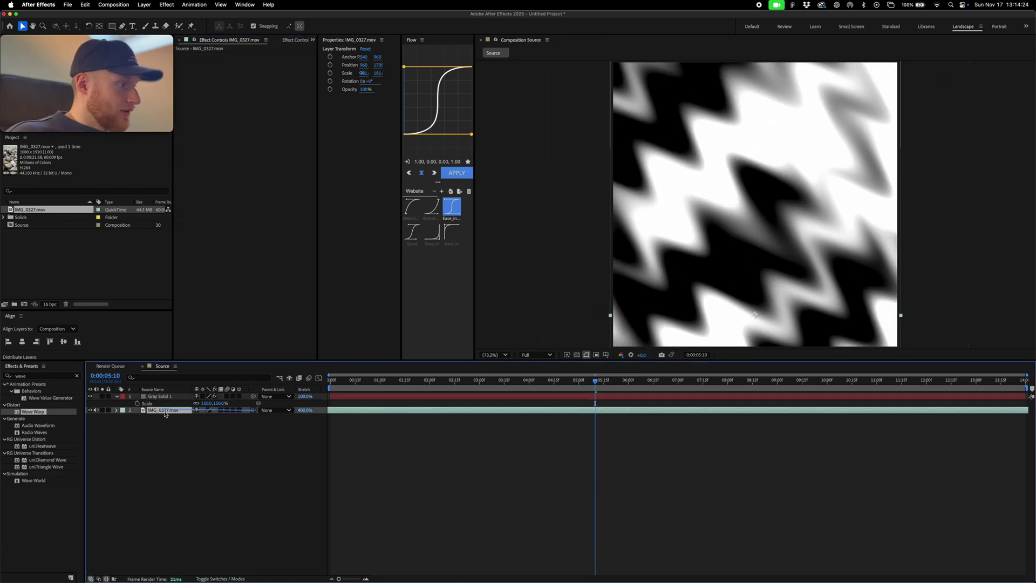
pyautogui.doubleClick(21, 376)
pyautogui.write('tint')
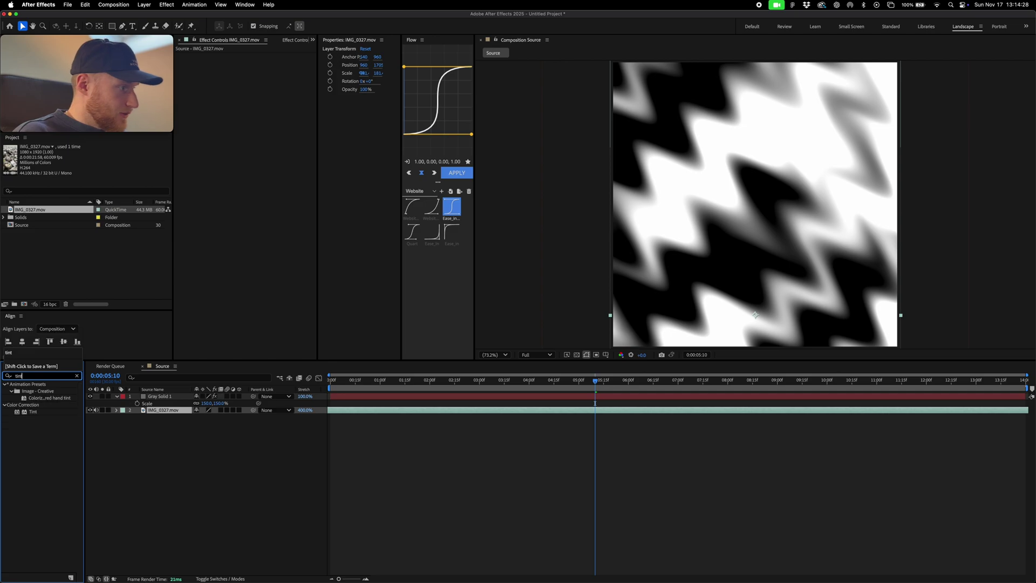
pyautogui.moveTo(33, 412); pyautogui.dragTo(150, 411)
# Show the Modes column in the timeline and set the gray solid's blending mode to Multiply, checking the blend at another frame.
pyautogui.click(160, 396)
pyautogui.rightClick(318, 390)
pyautogui.moveTo(330, 419)
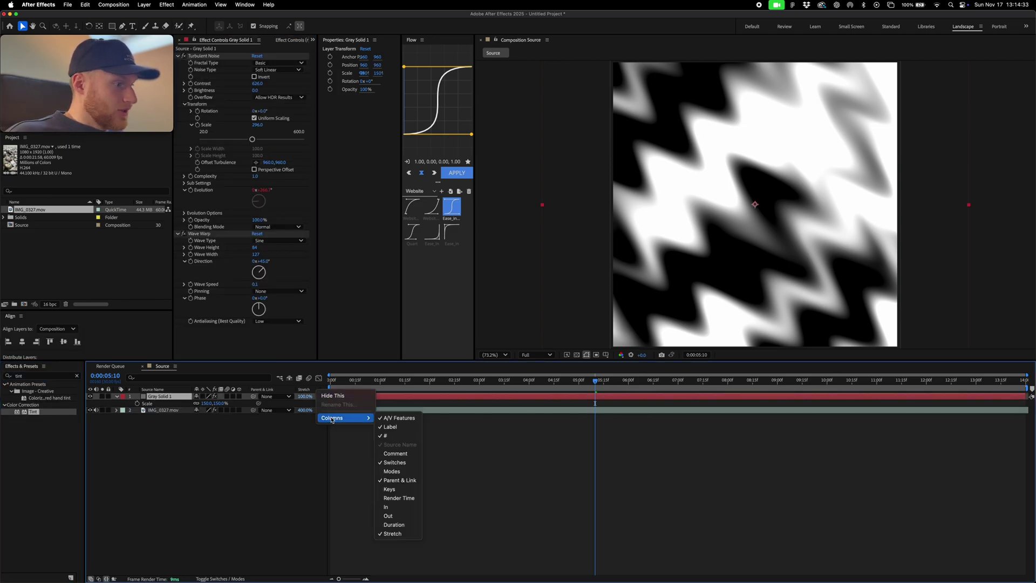
pyautogui.click(400, 471)
pyautogui.click(258, 397)
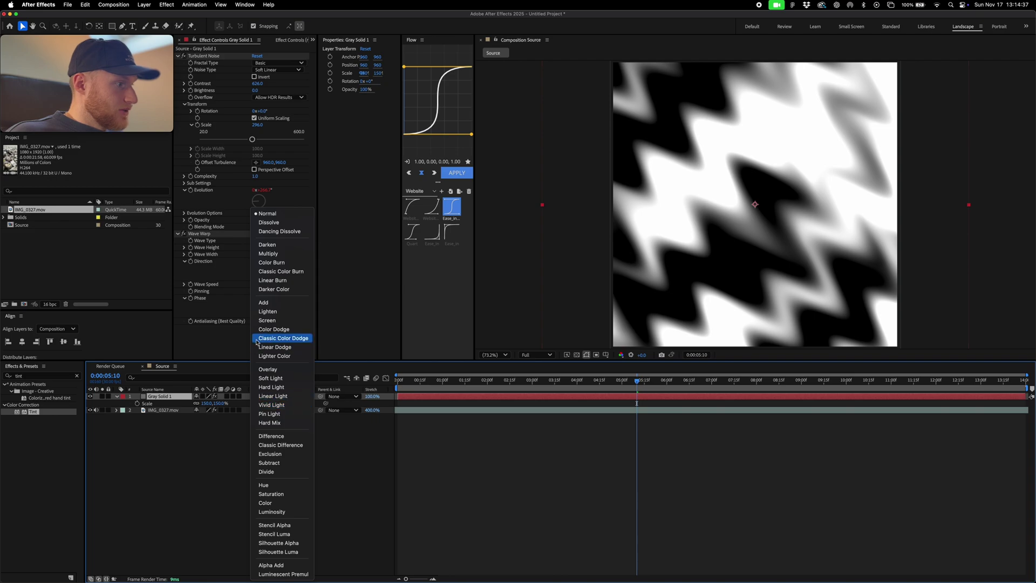
pyautogui.click(268, 253)
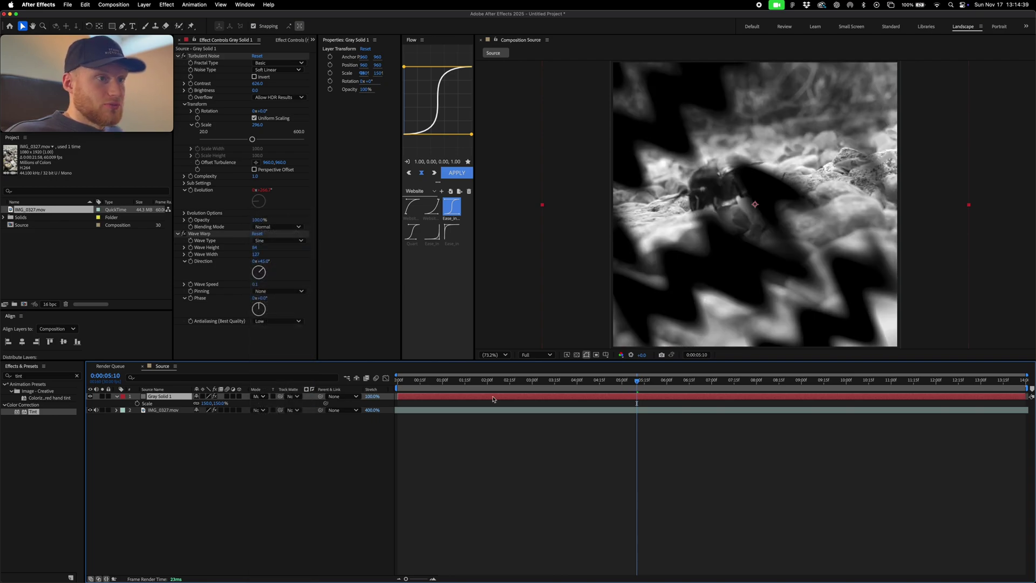
pyautogui.moveTo(635, 383); pyautogui.dragTo(425, 381)
# Set the gray solid's blending mode to Exclusion and preview the blended footage across the timeline.
pyautogui.click(258, 396)
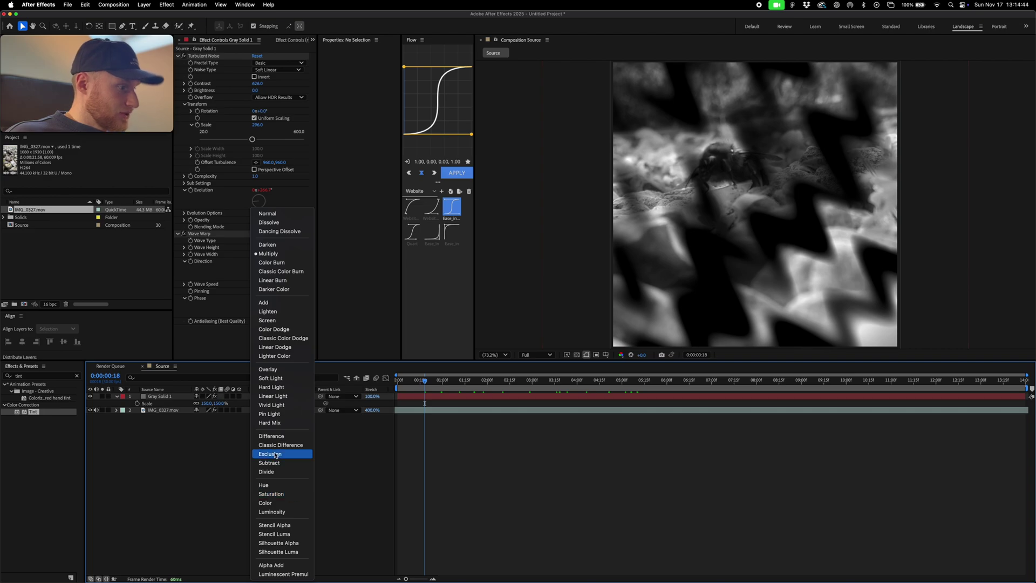
pyautogui.click(270, 453)
pyautogui.rightClick(334, 482)
pyautogui.click(536, 455)
pyautogui.moveTo(481, 382); pyautogui.dragTo(357, 390)
pyautogui.press('Tab')
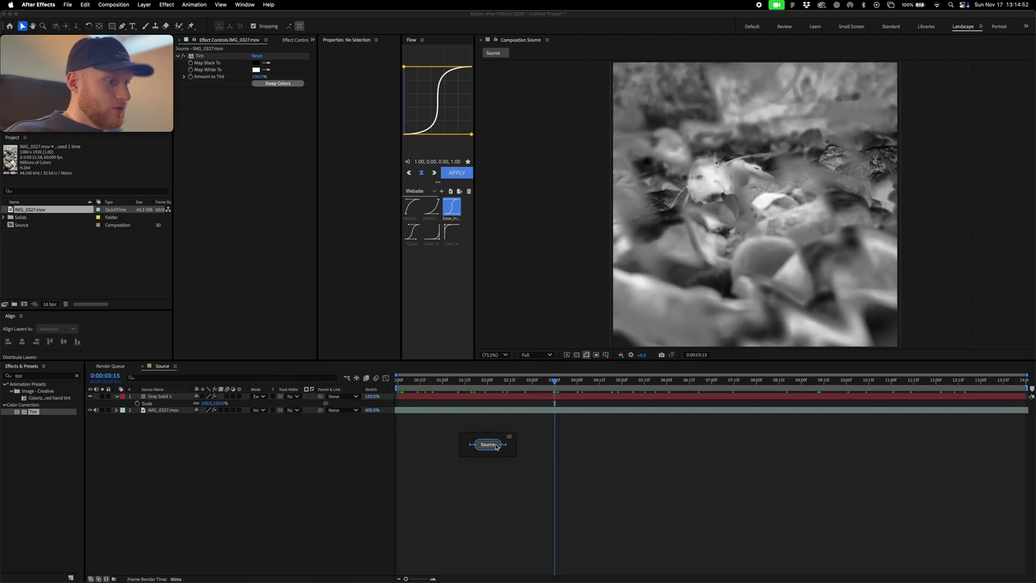
pyautogui.click(497, 446)
pyautogui.moveTo(551, 387); pyautogui.dragTo(752, 402)
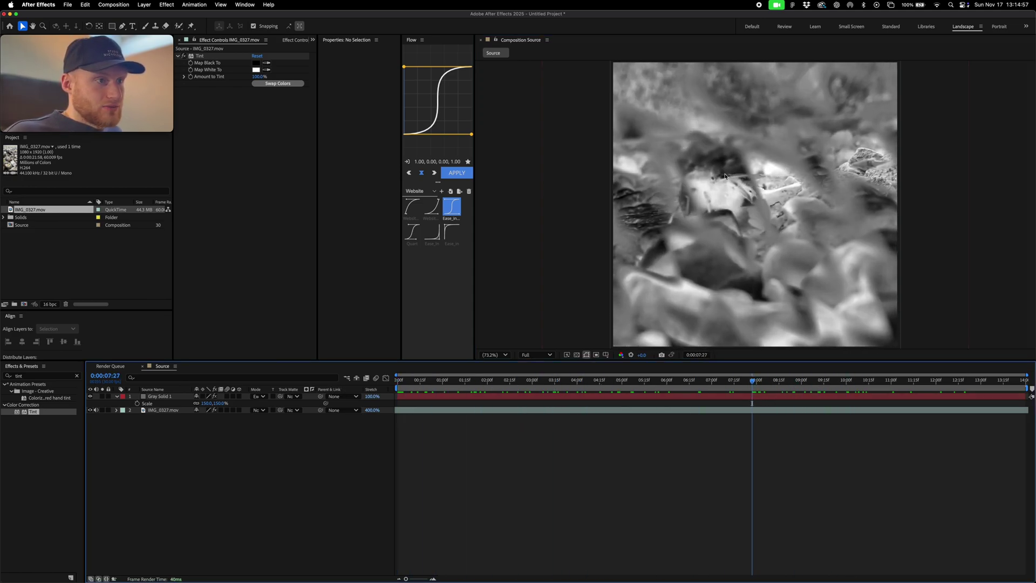
# Set the gray solid's Turbulent Noise Contrast to 188 and Brightness to -15.
pyautogui.click(414, 398)
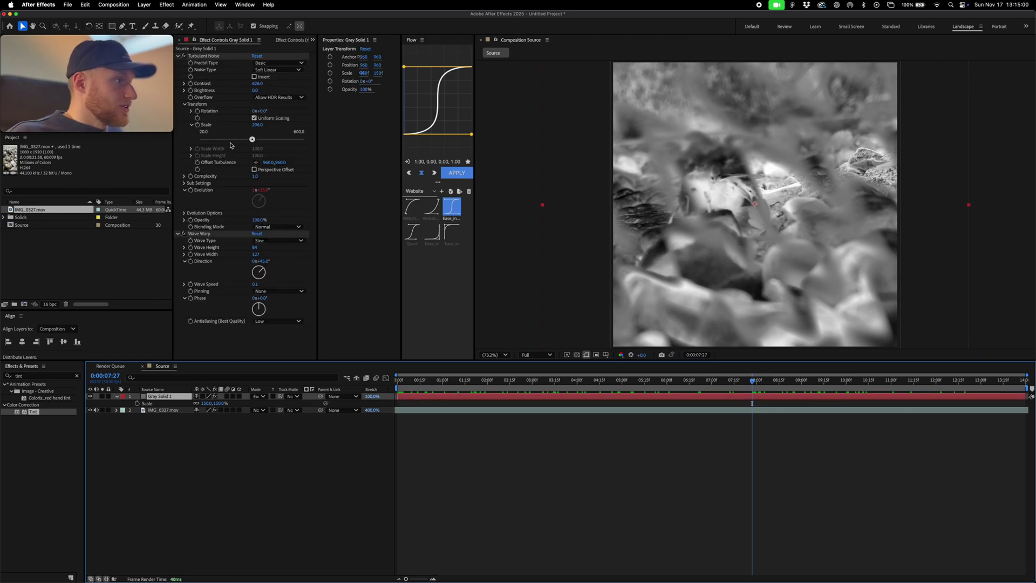
pyautogui.moveTo(255, 91)
pyautogui.mouseDown()
pyautogui.moveTo(244, 93)
pyautogui.moveTo(249, 85)
pyautogui.mouseUp()
# Add an adjustment layer with the Brightness & Contrast effect, setting Brightness to -32 and Contrast to 56.
pyautogui.rightClick(194, 474)
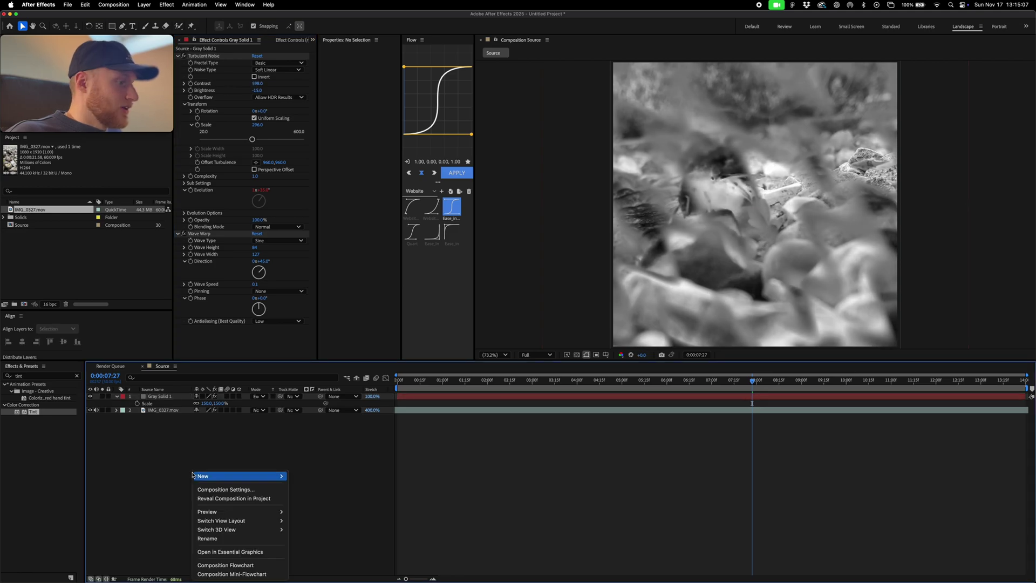
pyautogui.click(316, 543)
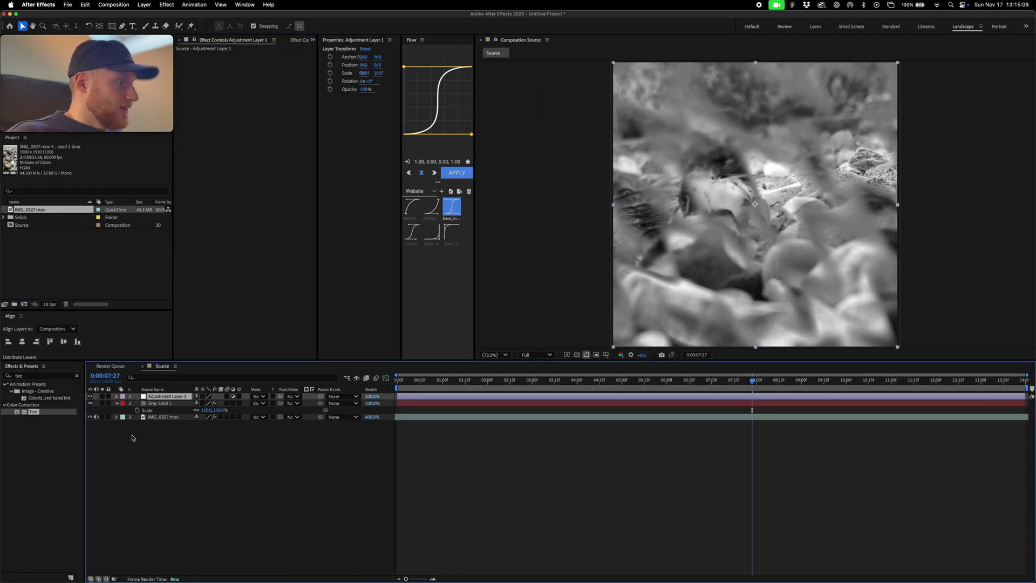
pyautogui.click(46, 376)
pyautogui.write('bright')
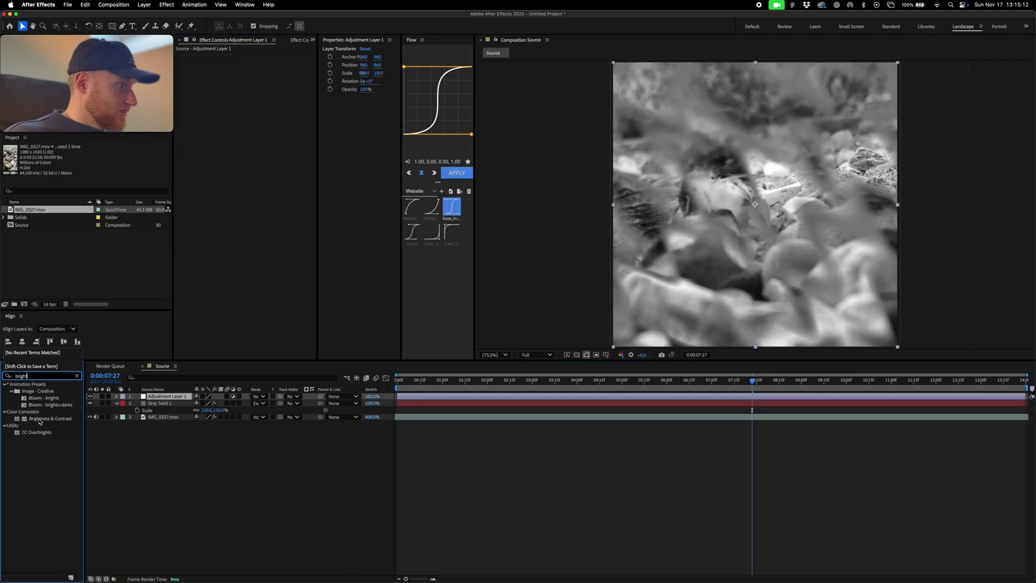
pyautogui.moveTo(39, 421); pyautogui.dragTo(178, 397)
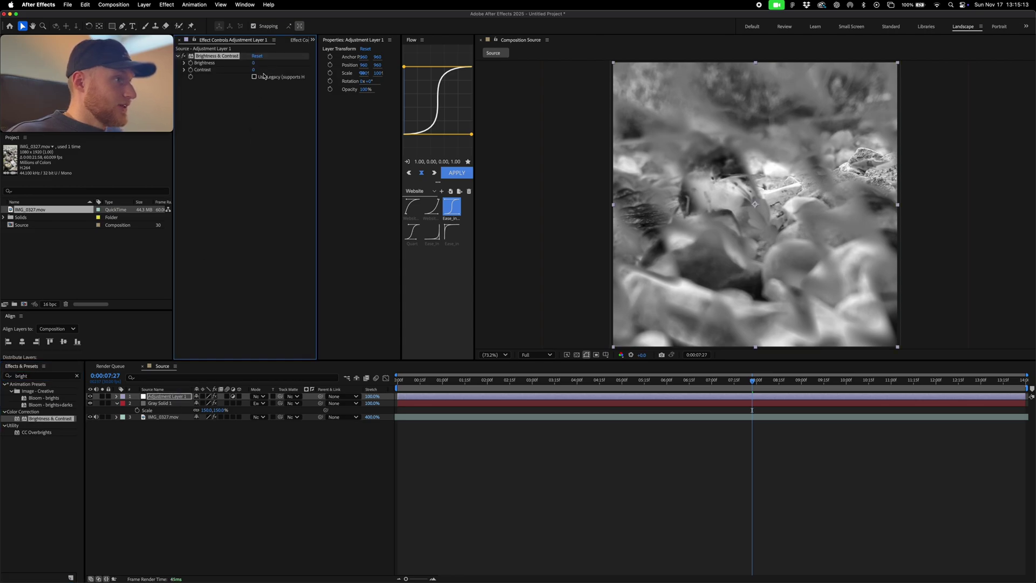
pyautogui.moveTo(255, 63); pyautogui.dragTo(291, 77)
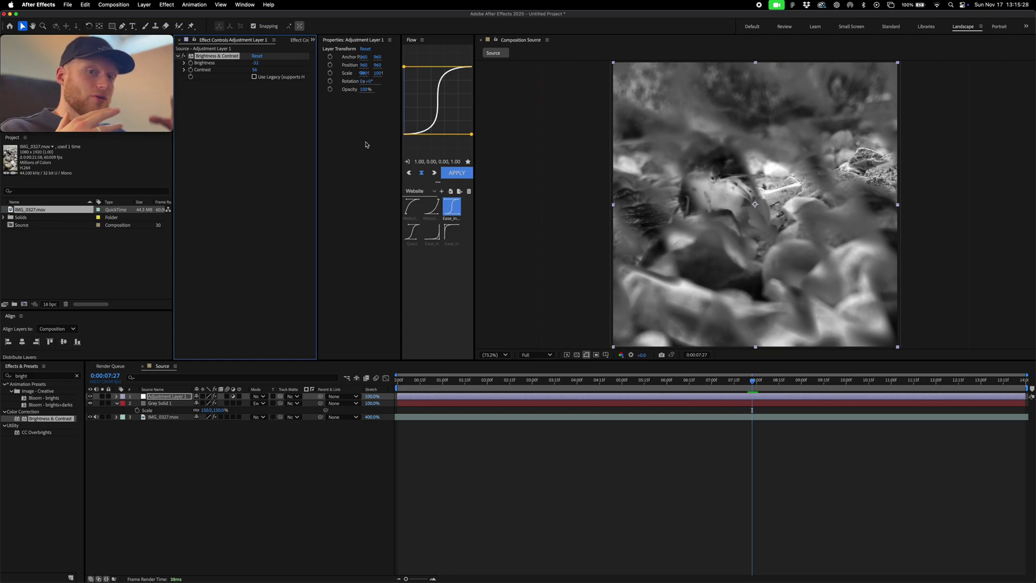
# Create a 1920 x 1920 composition named Main Comp and place the Source composition in it as a layer.
pyautogui.press('super+n')
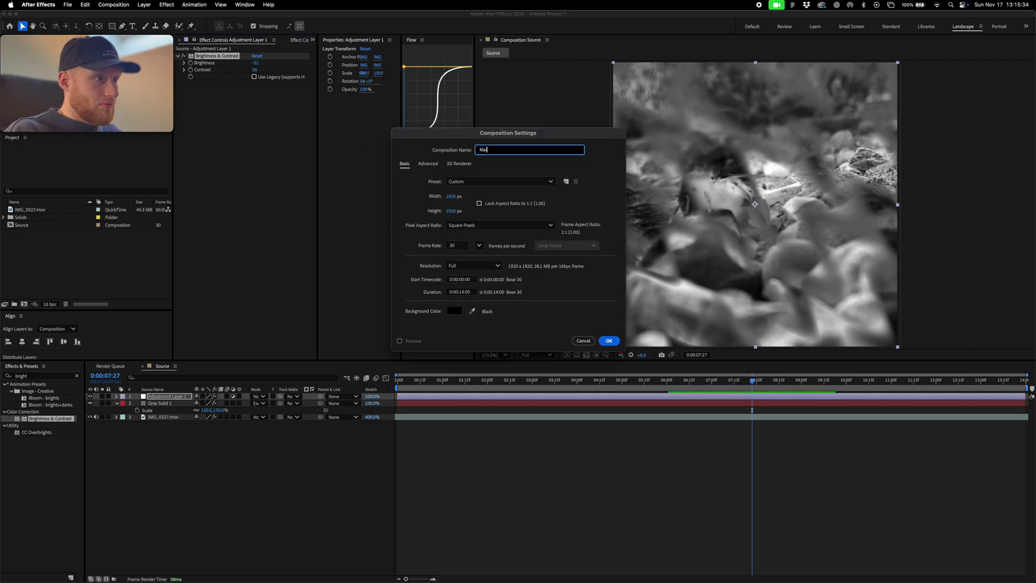
pyautogui.write('Main C')
pyautogui.write('omp')
pyautogui.press('Return')
pyautogui.moveTo(22, 232); pyautogui.dragTo(88, 272)
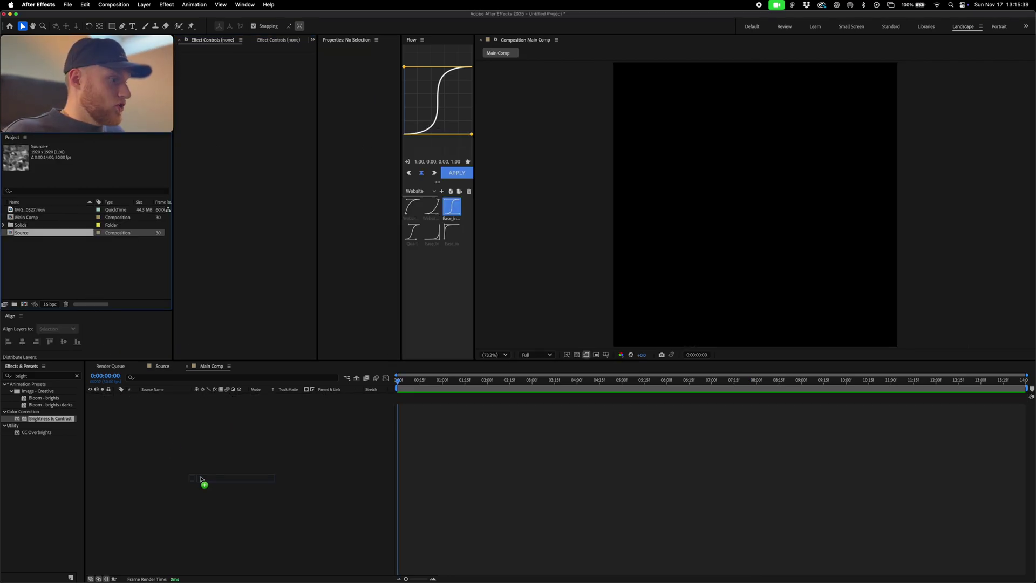
pyautogui.moveTo(201, 479); pyautogui.dragTo(107, 454)
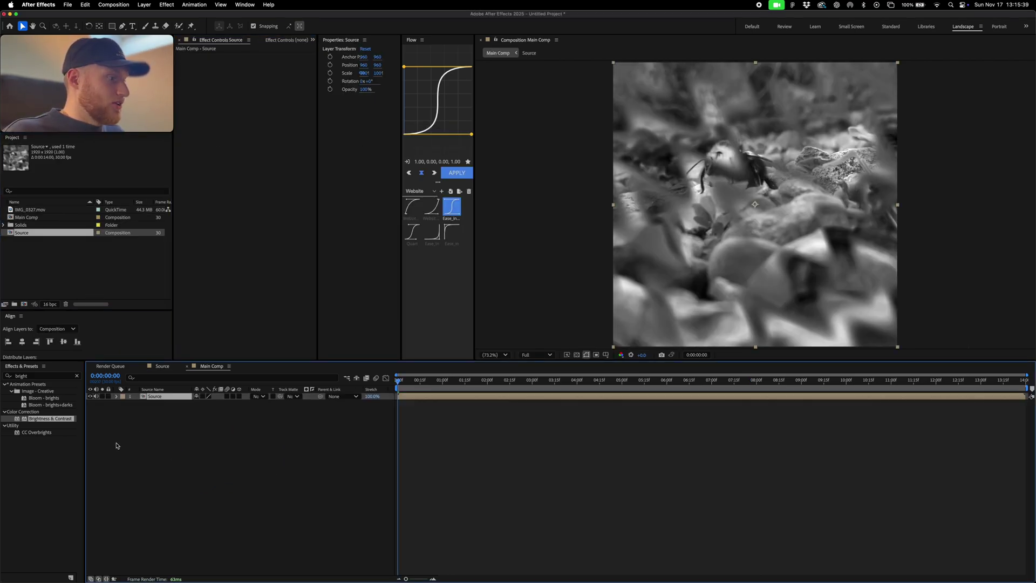
# Apply the CC Ball Action effect to the Source layer and set its Ball Size to 47.
pyautogui.click(23, 377)
pyautogui.write('cc')
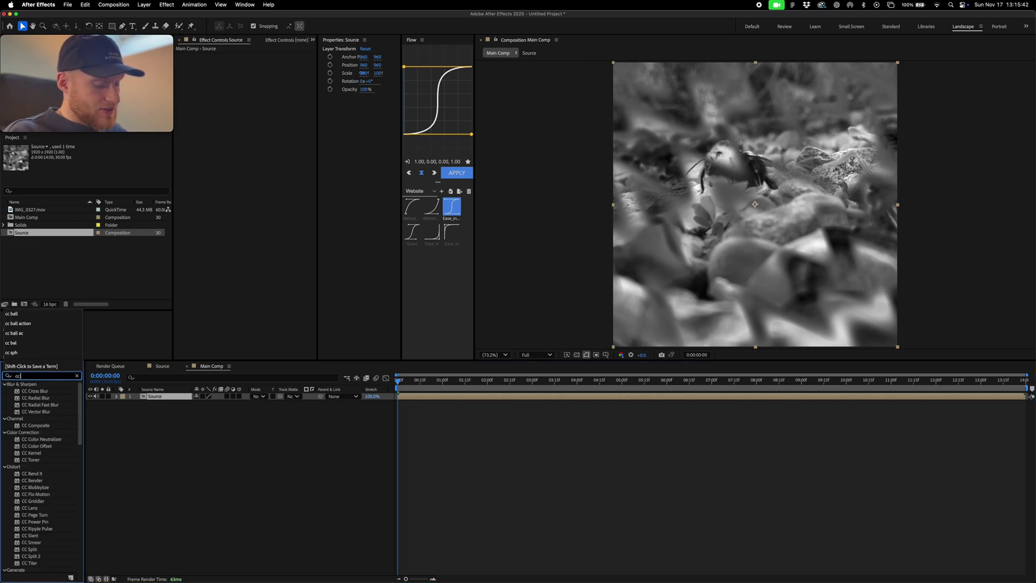
pyautogui.write(' baal')
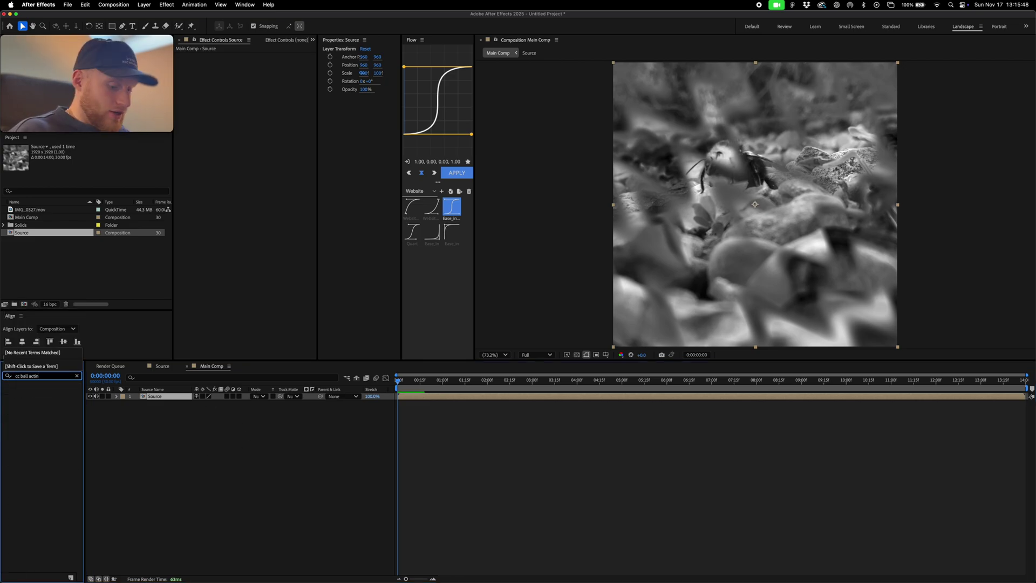
pyautogui.press('BackSpace')
pyautogui.write('on')
pyautogui.moveTo(35, 390); pyautogui.dragTo(176, 398)
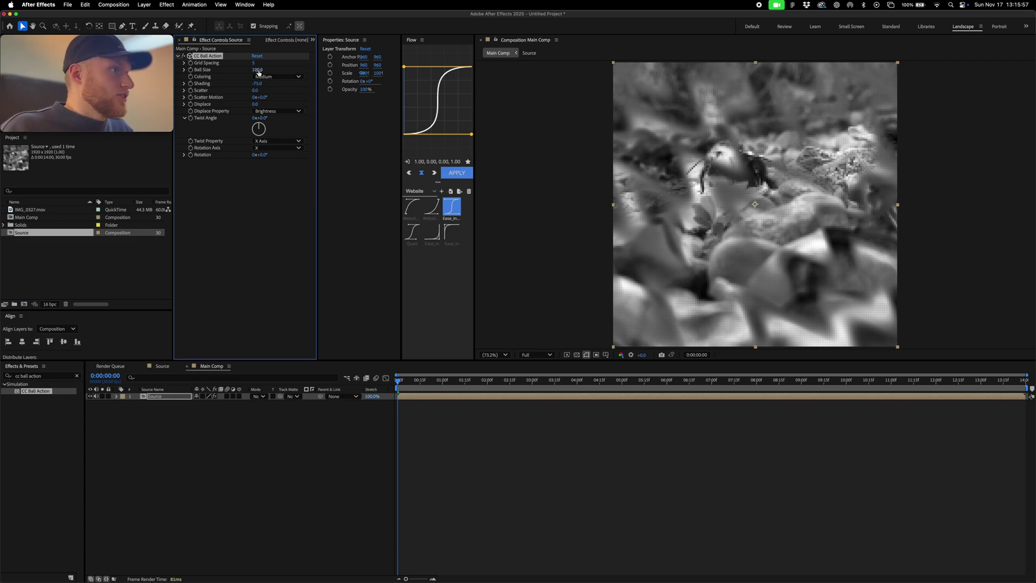
pyautogui.moveTo(255, 70); pyautogui.dragTo(242, 74)
pyautogui.click(261, 429)
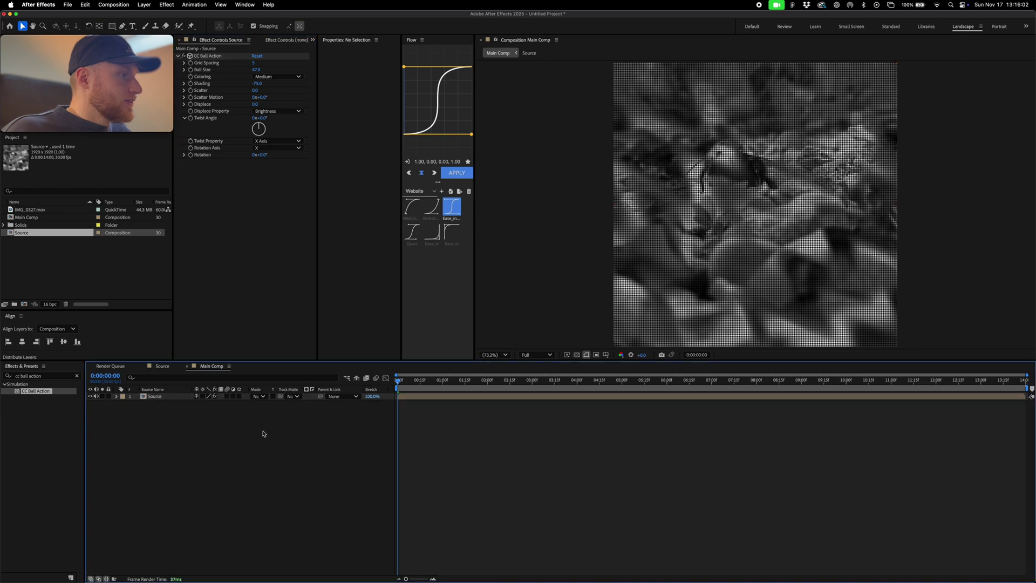
# Add a two-node camera with the 50mm preset to Main Comp.
pyautogui.click(144, 5)
pyautogui.moveTo(156, 17)
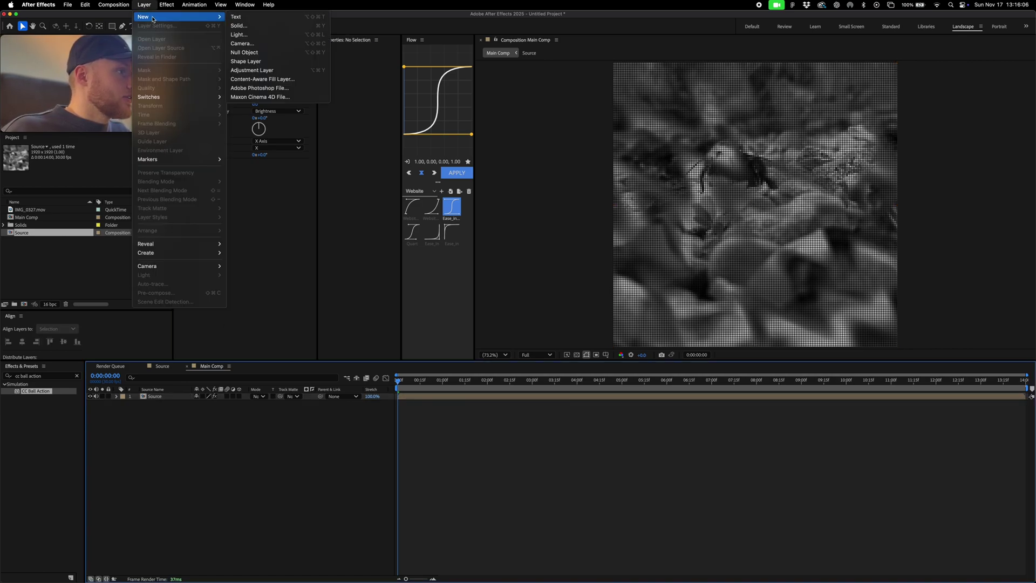
pyautogui.click(250, 43)
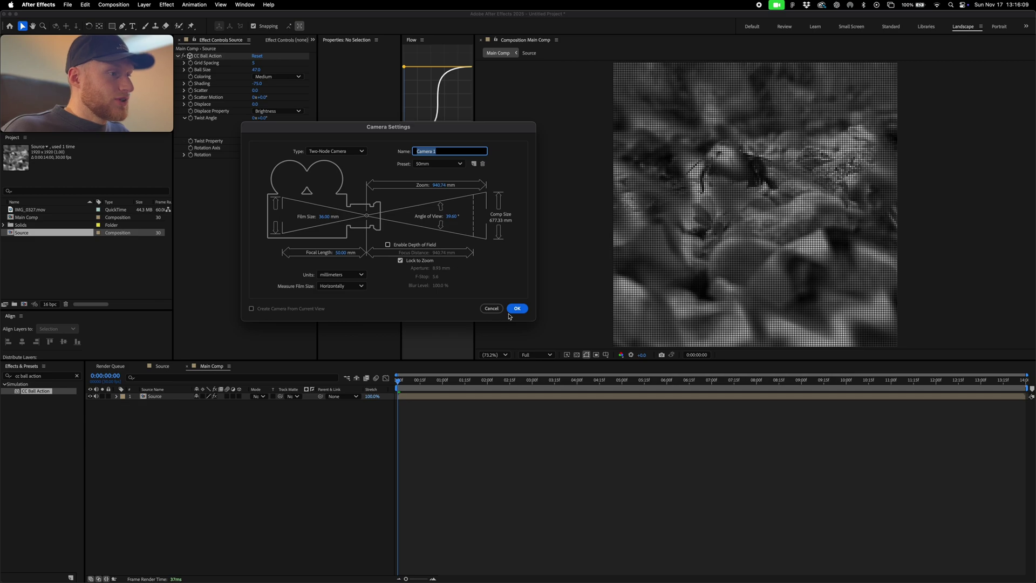
pyautogui.click(516, 309)
# Set the camera's Position to 960, 3111, -3723.7 so it views the Source layer from farther away at an angle.
pyautogui.press('p')
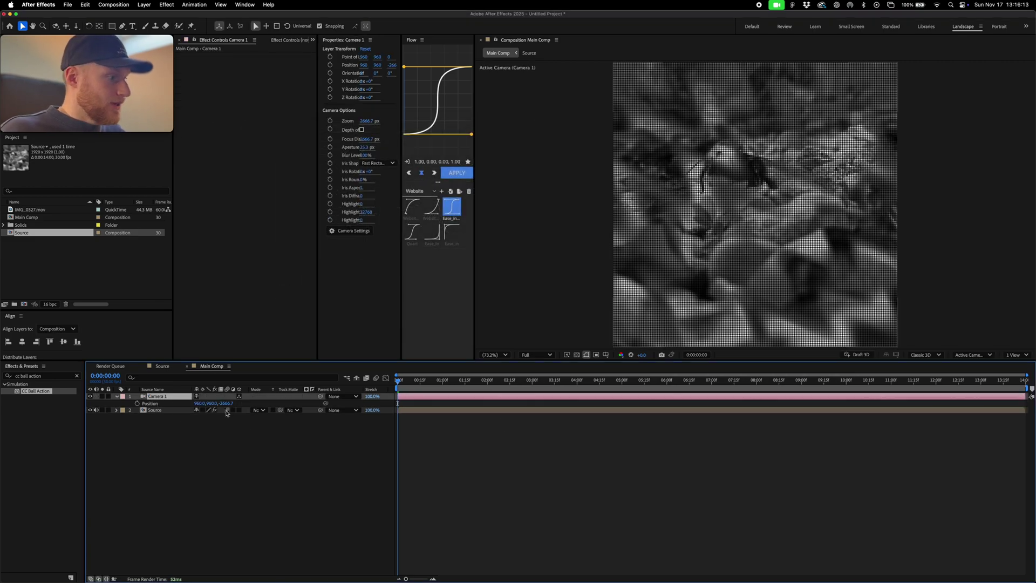
pyautogui.moveTo(226, 403); pyautogui.dragTo(32, 406)
pyautogui.moveTo(204, 408); pyautogui.dragTo(1010, 113)
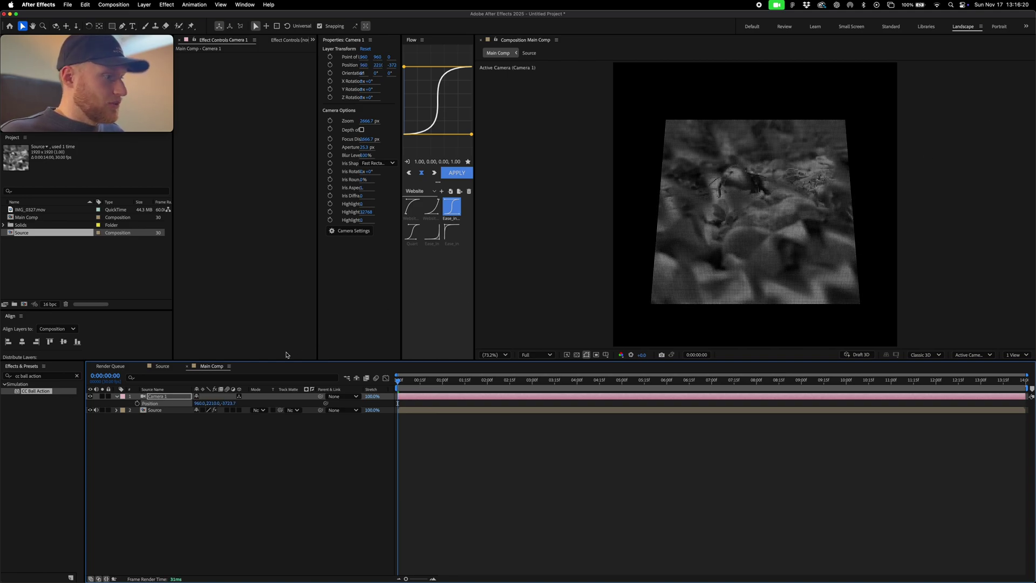
pyautogui.moveTo(213, 404); pyautogui.dragTo(609, 359)
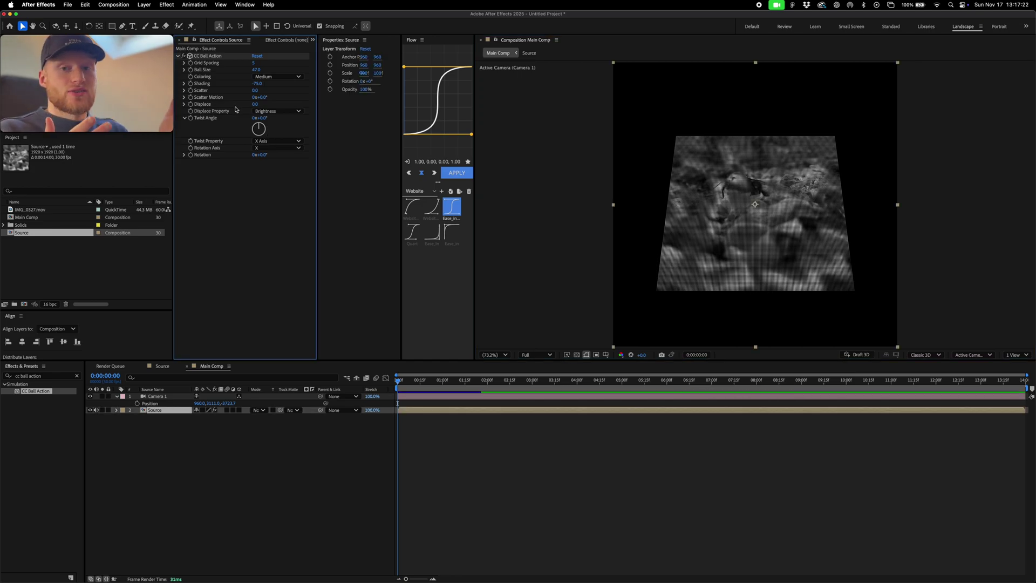
# Keyframe the CC Ball Action Displace value from 30 at the first frame to 144 at 0:00:13:29.
pyautogui.moveTo(255, 104); pyautogui.dragTo(290, 106)
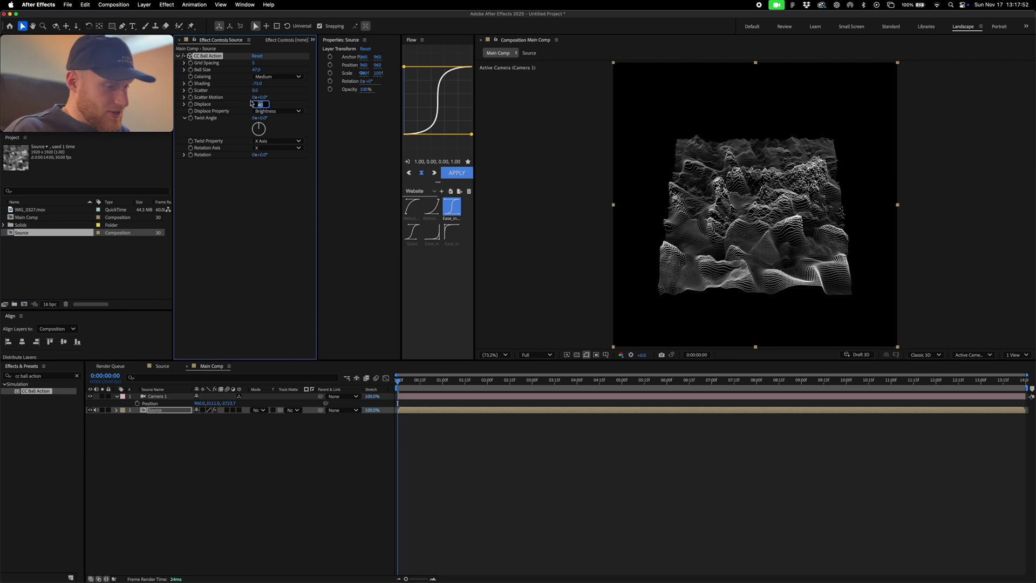
pyautogui.click(190, 103)
pyautogui.moveTo(399, 381); pyautogui.dragTo(1025, 399)
pyautogui.click(256, 104)
pyautogui.moveTo(289, 102); pyautogui.dragTo(301, 102)
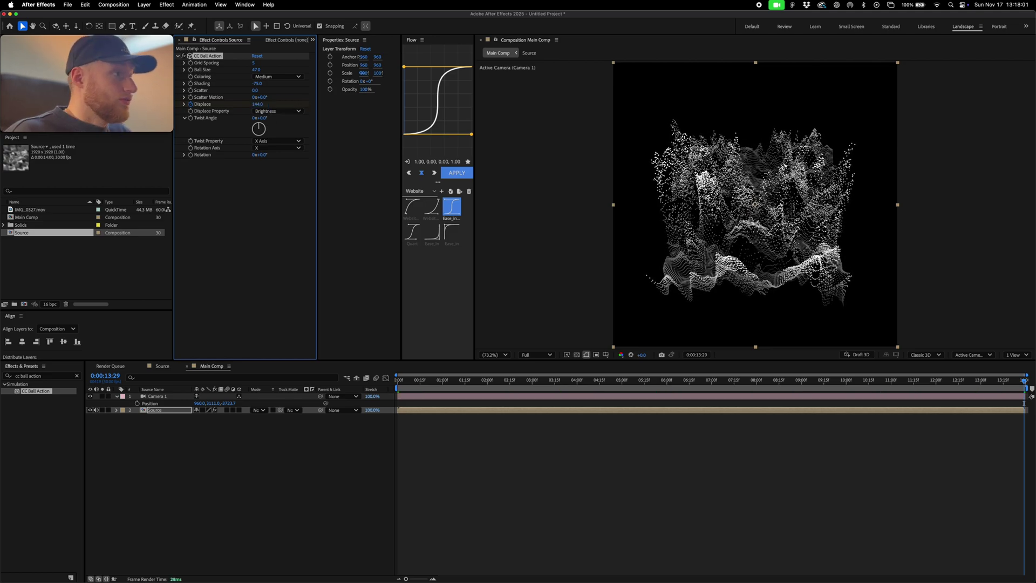
pyautogui.moveTo(450, 377); pyautogui.dragTo(384, 392)
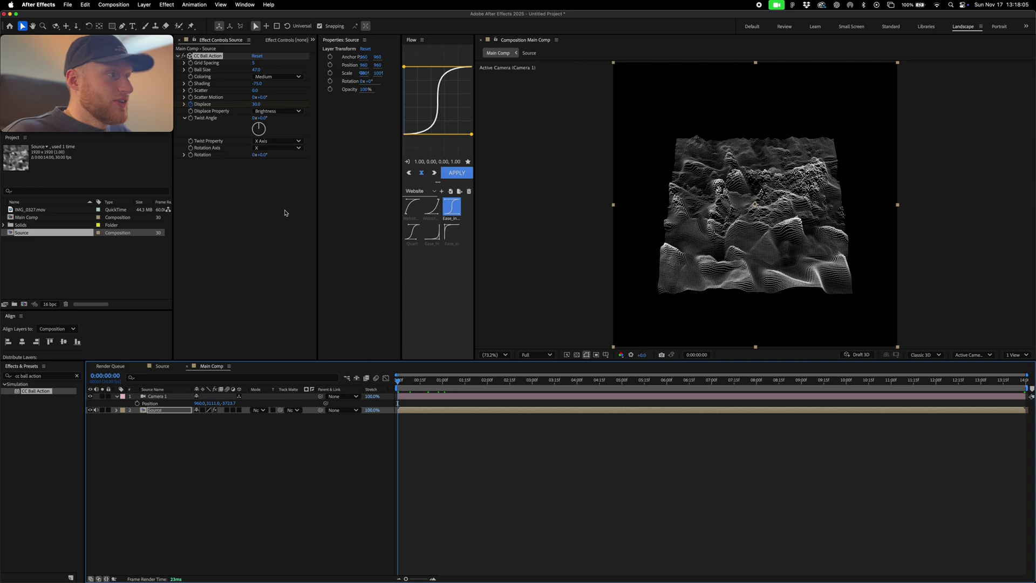
# Set the CC Ball Action Twist Angle to -129° and, after trying other Twist Property options, choose Brightness.
pyautogui.moveTo(263, 122); pyautogui.dragTo(230, 137)
pyautogui.click(274, 141)
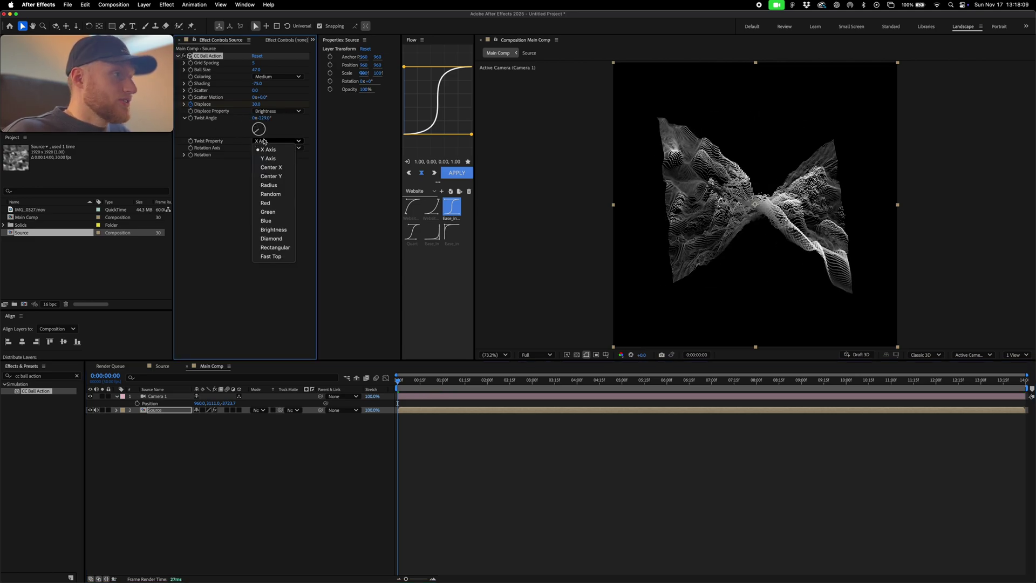
pyautogui.click(274, 160)
pyautogui.click(274, 142)
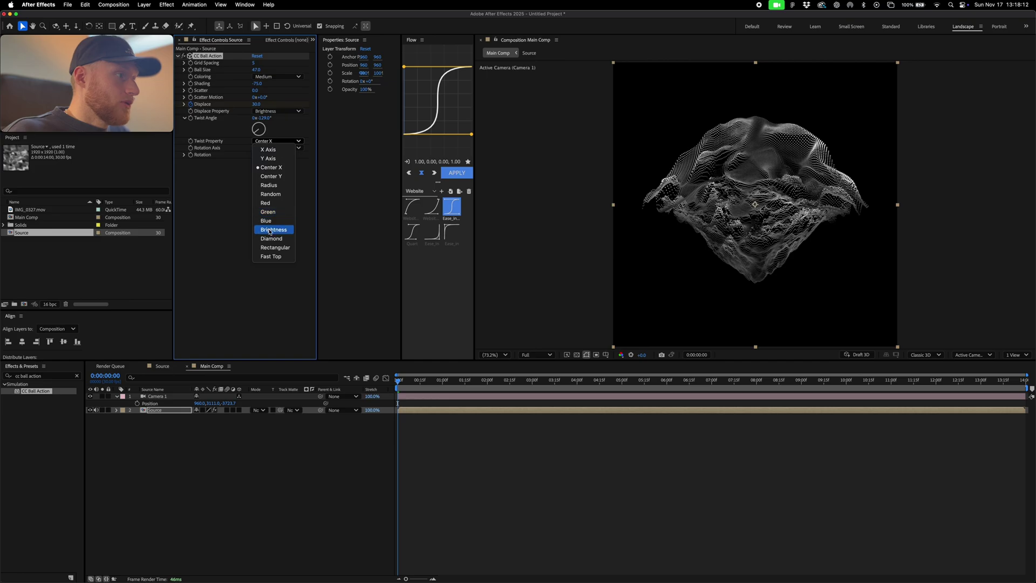
pyautogui.click(270, 230)
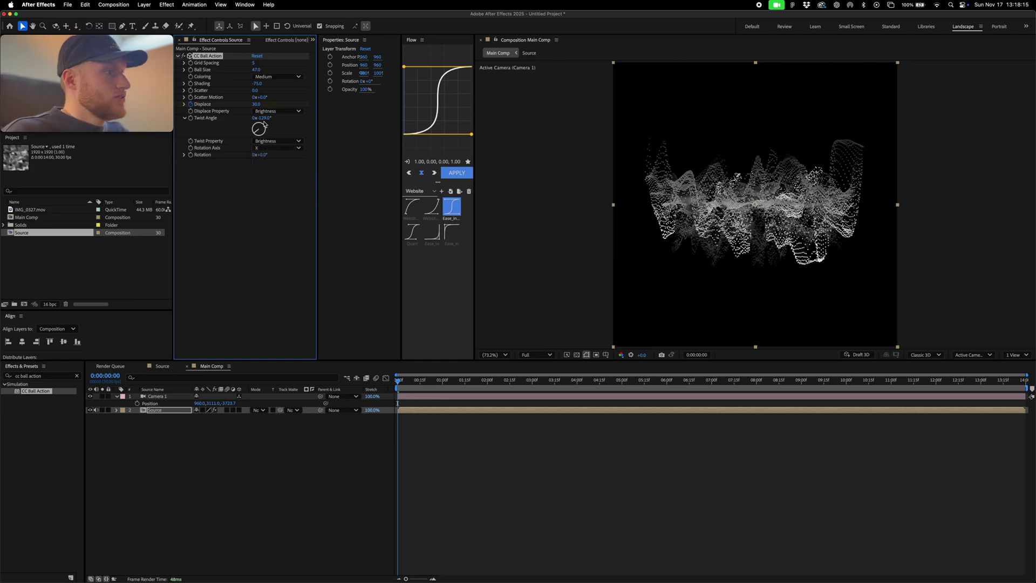
# Keyframe the CC Ball Action Twist Angle from 0° at the first frame to about -88° at 0:00:13:29.
pyautogui.moveTo(261, 117)
pyautogui.mouseDown()
pyautogui.moveTo(619, 61)
pyautogui.moveTo(276, 104)
pyautogui.moveTo(259, 120)
pyautogui.mouseUp()
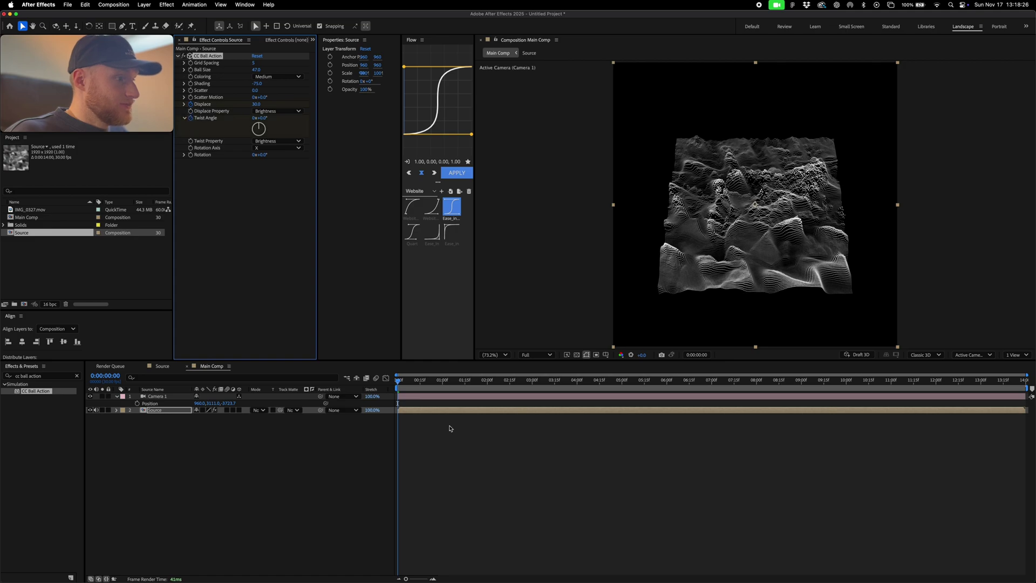
pyautogui.moveTo(444, 382); pyautogui.dragTo(1026, 383)
pyautogui.moveTo(267, 118); pyautogui.dragTo(252, 123)
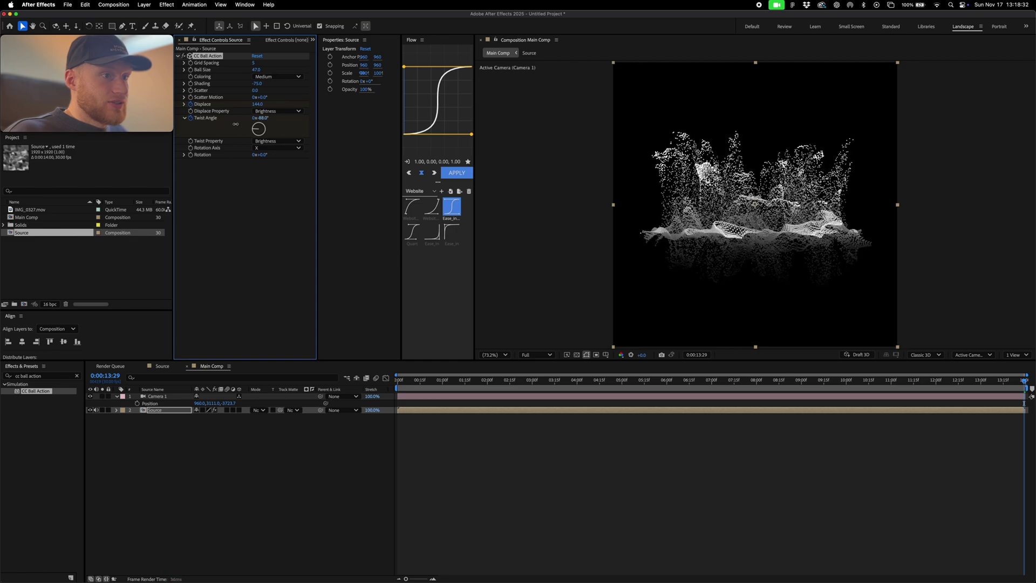
pyautogui.moveTo(701, 376); pyautogui.dragTo(397, 377)
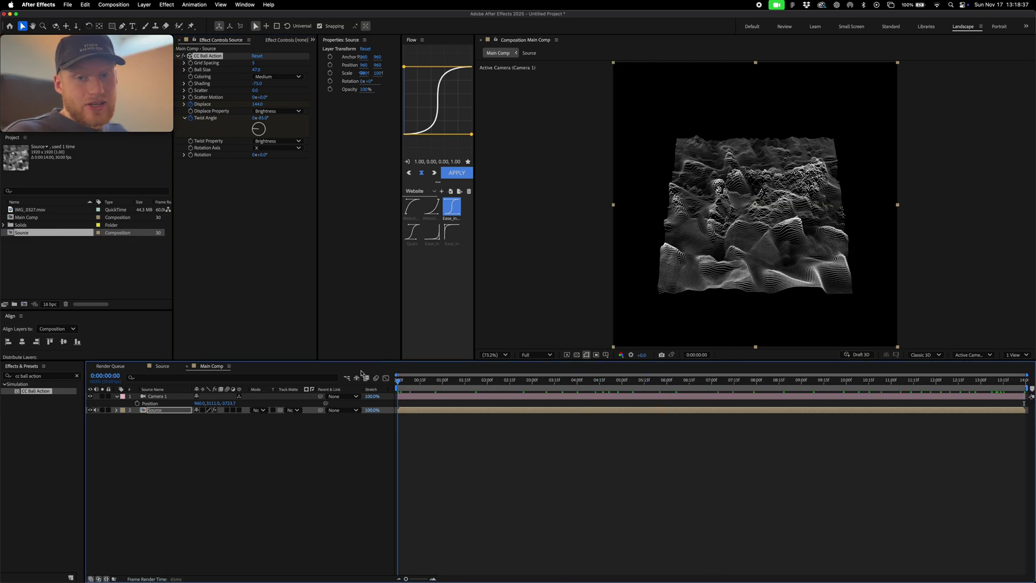
# Keyframe the camera's Position from its current placement at the first frame to about 960, 1419, -1673.7 at 0:00:13:29.
pyautogui.click(423, 435)
pyautogui.click(162, 397)
pyautogui.click(137, 403)
pyautogui.moveTo(456, 382); pyautogui.dragTo(1028, 451)
pyautogui.moveTo(226, 403); pyautogui.dragTo(687, 400)
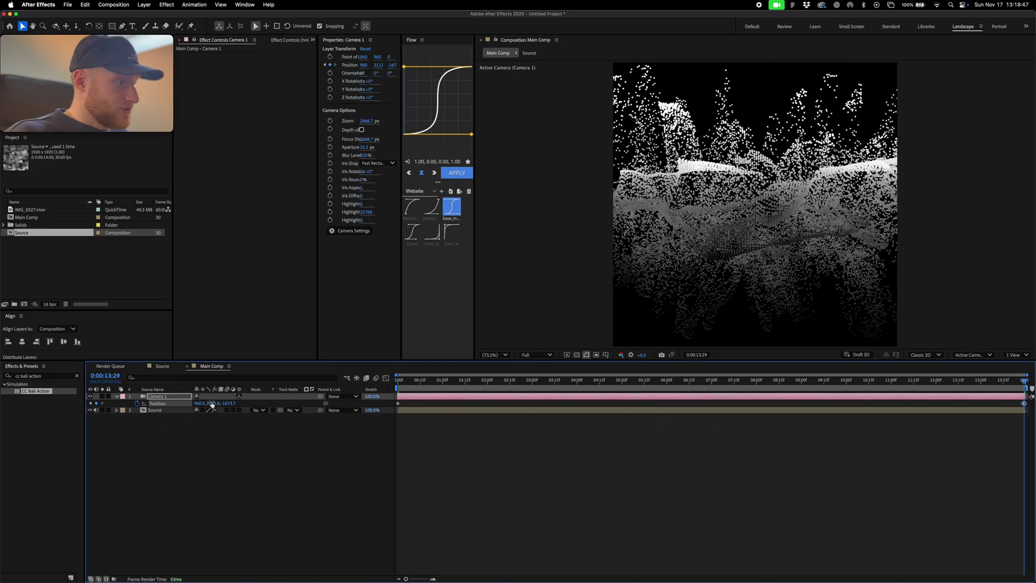
pyautogui.moveTo(209, 404); pyautogui.dragTo(8, 402)
pyautogui.moveTo(103, 406); pyautogui.dragTo(102, 406)
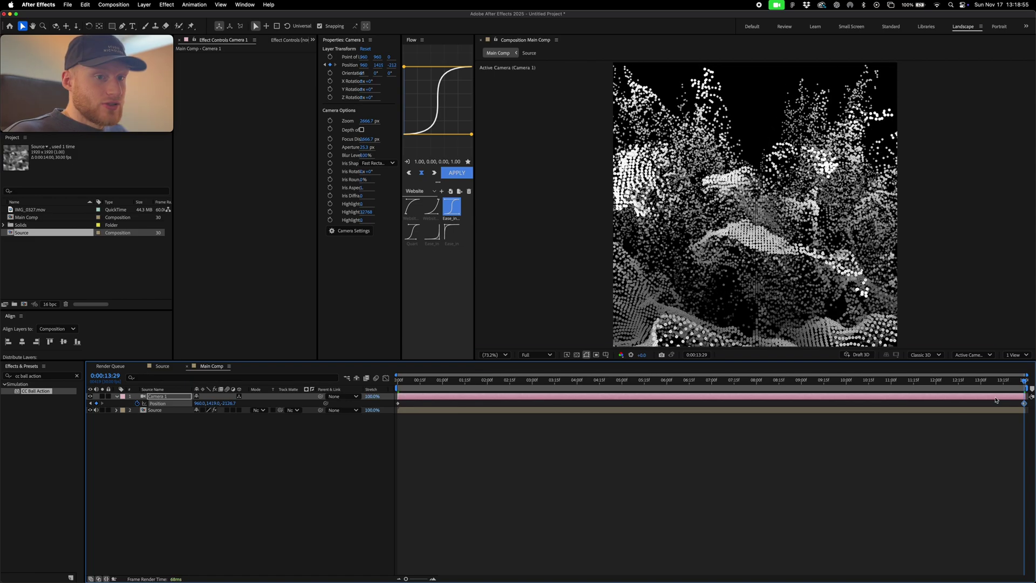
pyautogui.moveTo(1024, 382); pyautogui.dragTo(335, 388)
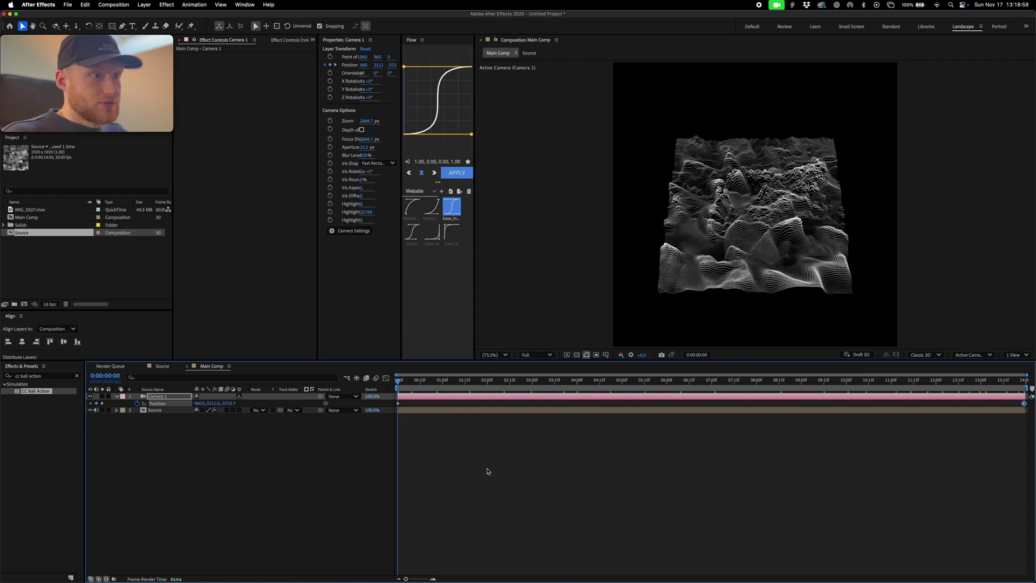
# Preview the Main Comp animation, hide the IMG_0327.mov layer in the Source composition, and return to Main Comp.
pyautogui.press('space')
pyautogui.press('space')
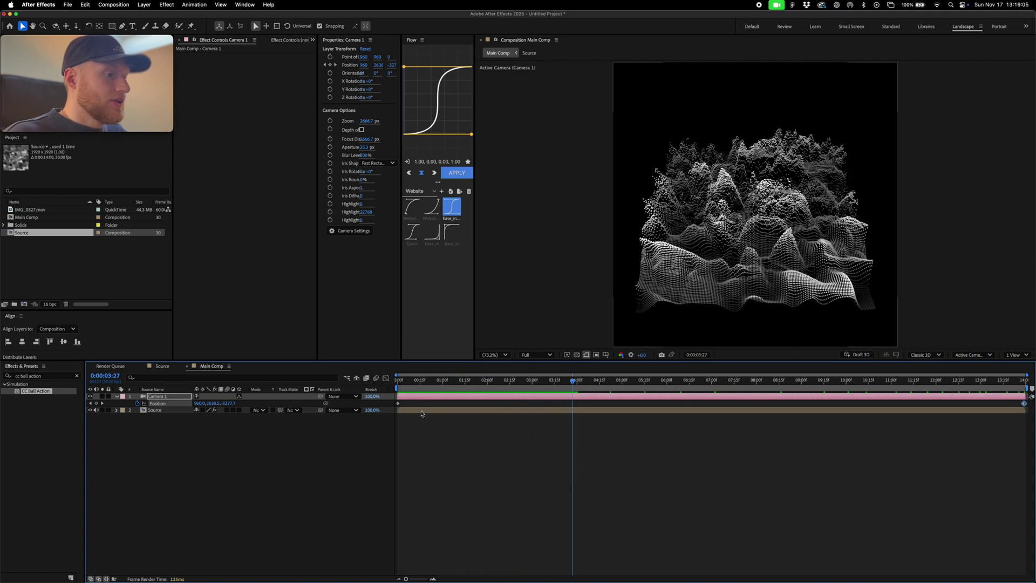
pyautogui.doubleClick(421, 411)
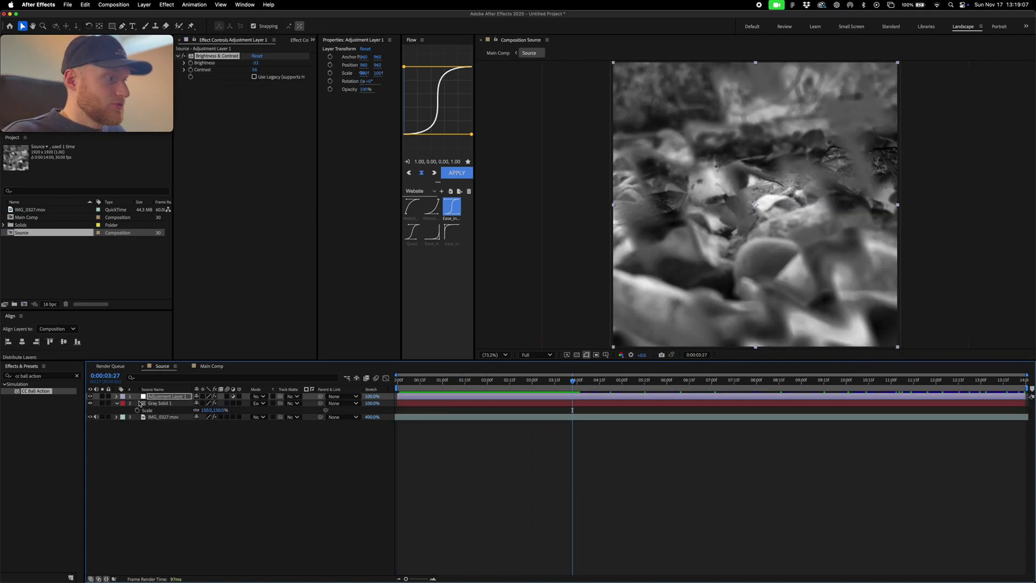
pyautogui.click(90, 417)
pyautogui.press('Tab')
pyautogui.click(88, 449)
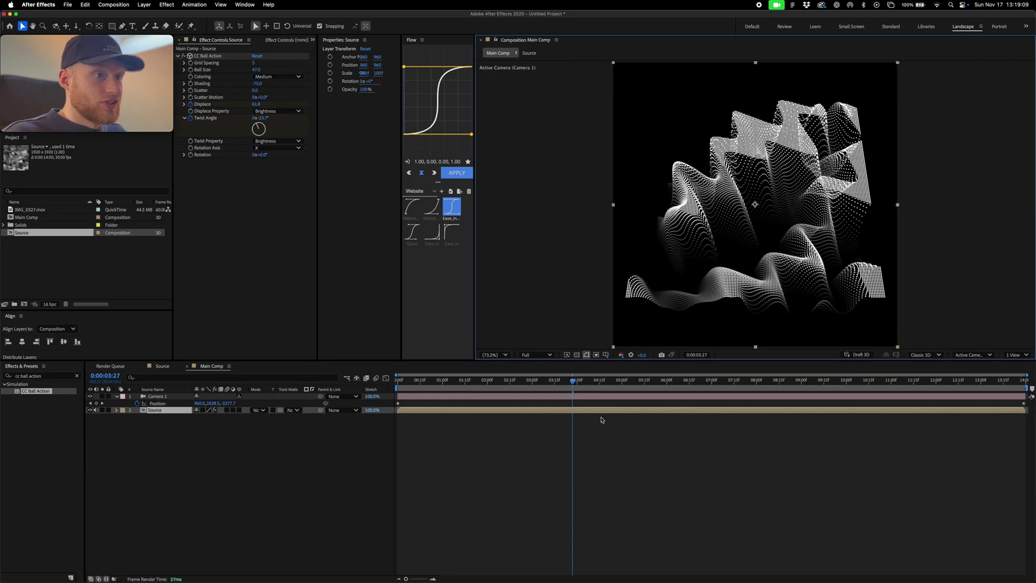
# Check the bit depth in the project's color settings, keeping it at 16 bits per channel.
pyautogui.moveTo(580, 384); pyautogui.dragTo(454, 378)
pyautogui.click(84, 5)
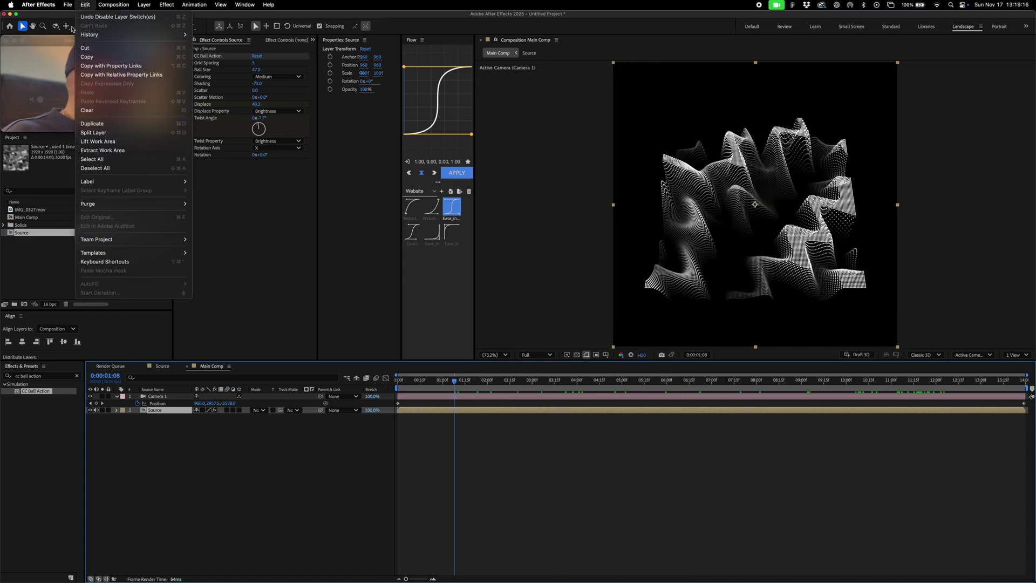
pyautogui.moveTo(68, 8)
pyautogui.click(86, 328)
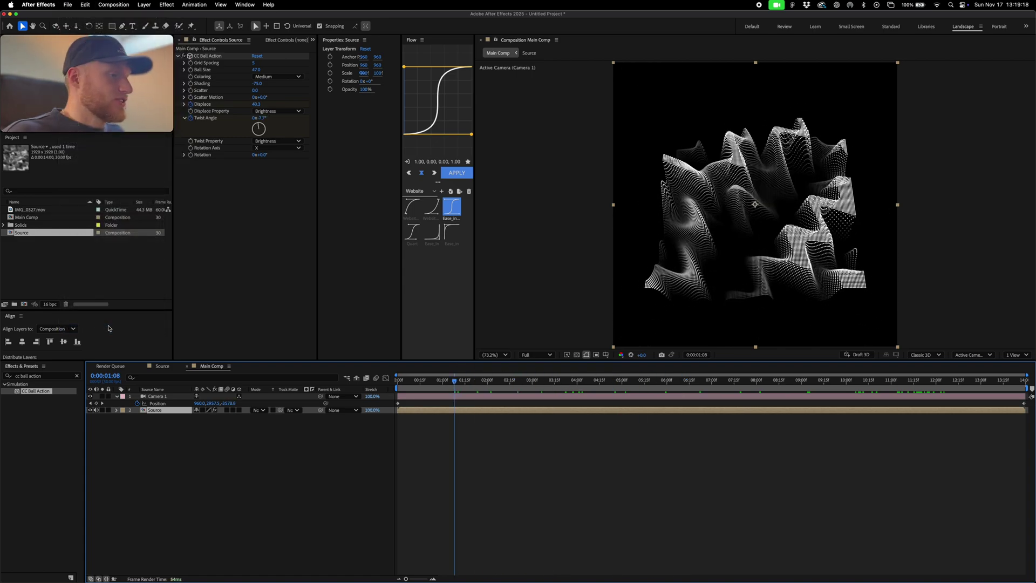
pyautogui.click(346, 127)
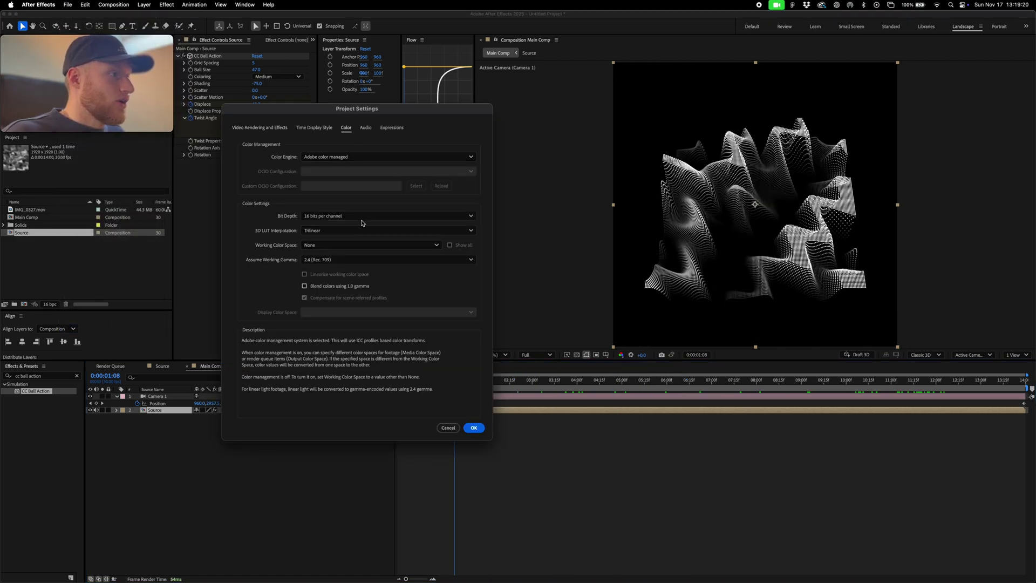
pyautogui.click(327, 216)
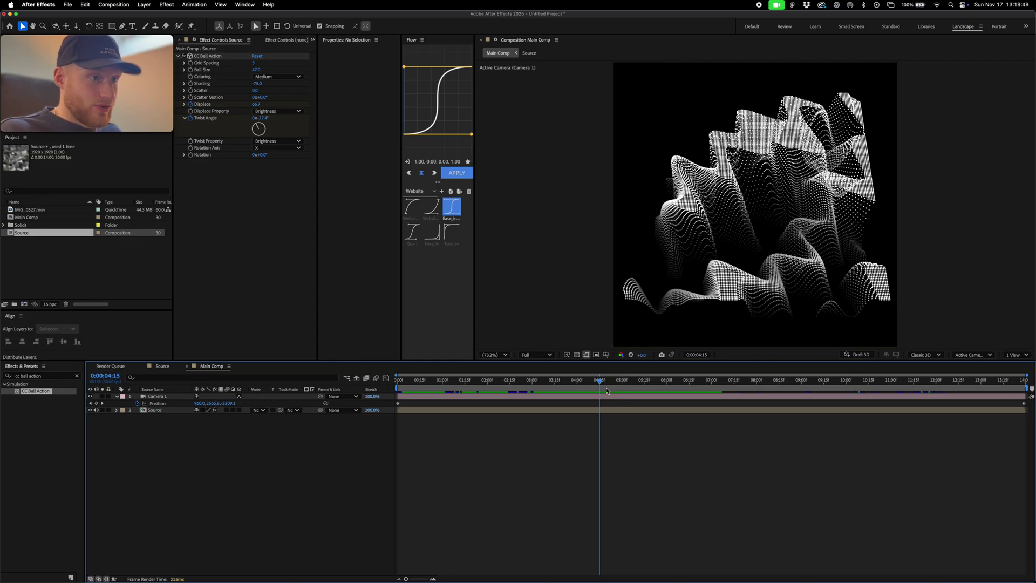
# Set the CC Ball Action Grid Spacing to 0 and Ball Size to 68 on the Source layer.
pyautogui.press('space')
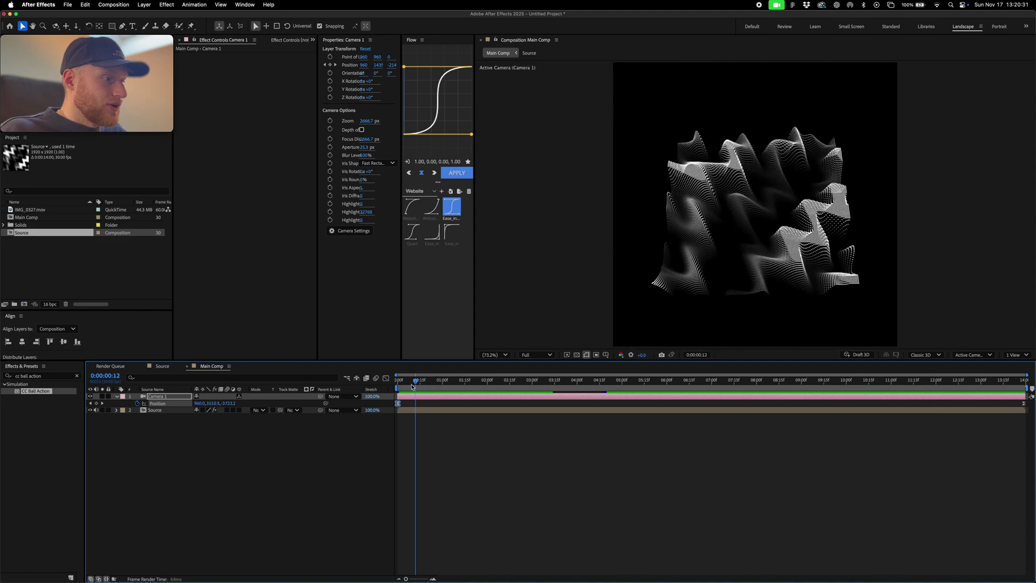
pyautogui.moveTo(411, 387); pyautogui.dragTo(409, 386)
pyautogui.click(406, 410)
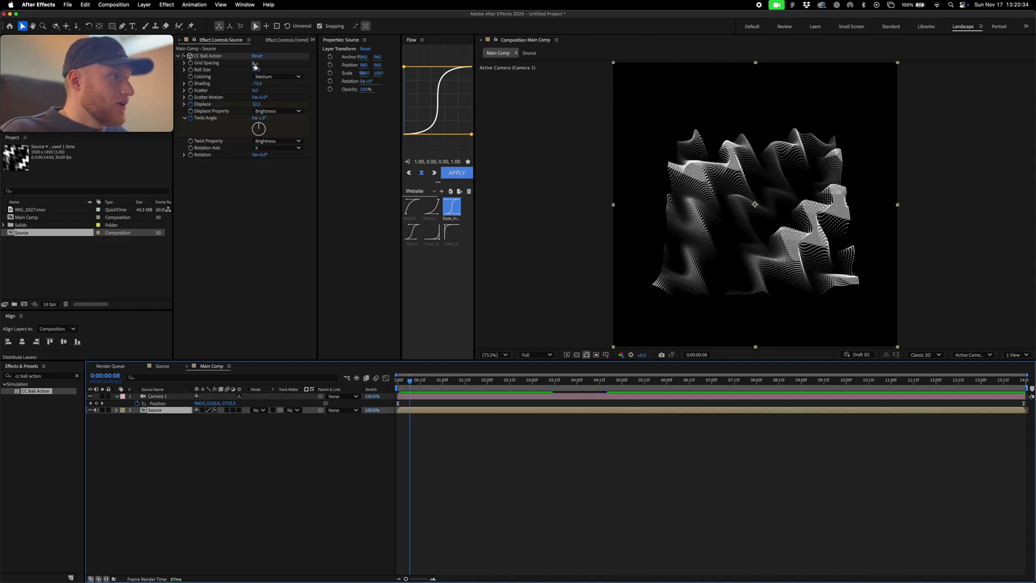
pyautogui.moveTo(254, 66); pyautogui.dragTo(246, 63)
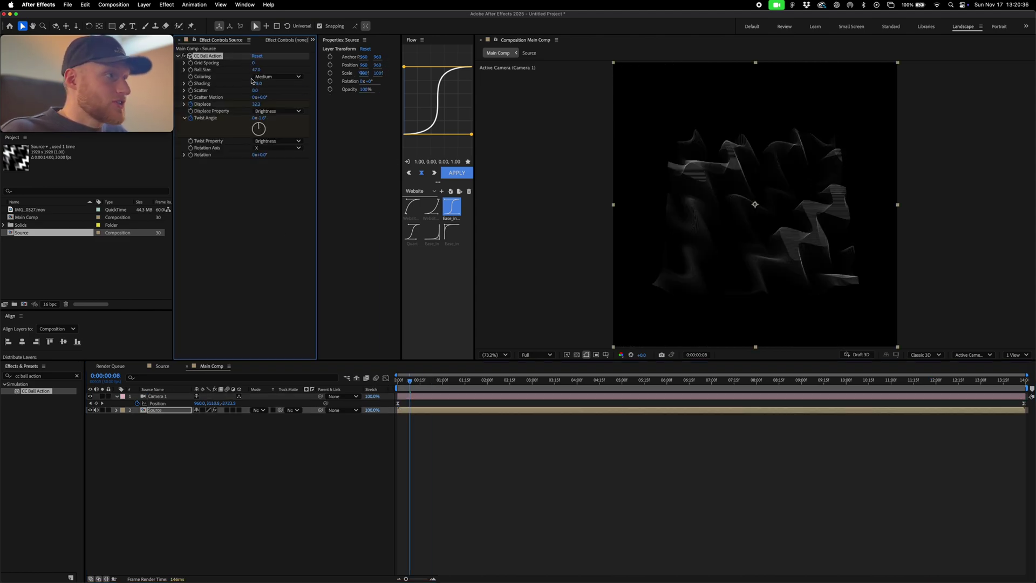
pyautogui.moveTo(259, 70); pyautogui.dragTo(264, 70)
# Inspect the dense particle surface at 100% magnification around 0:00:09:08 and 0:00:13:17.
pyautogui.scroll(2, 737, 207)
pyautogui.moveTo(687, 386); pyautogui.dragTo(814, 385)
pyautogui.press(',')
pyautogui.press(',')
pyautogui.press(',')
pyautogui.press('.')
pyautogui.press('.')
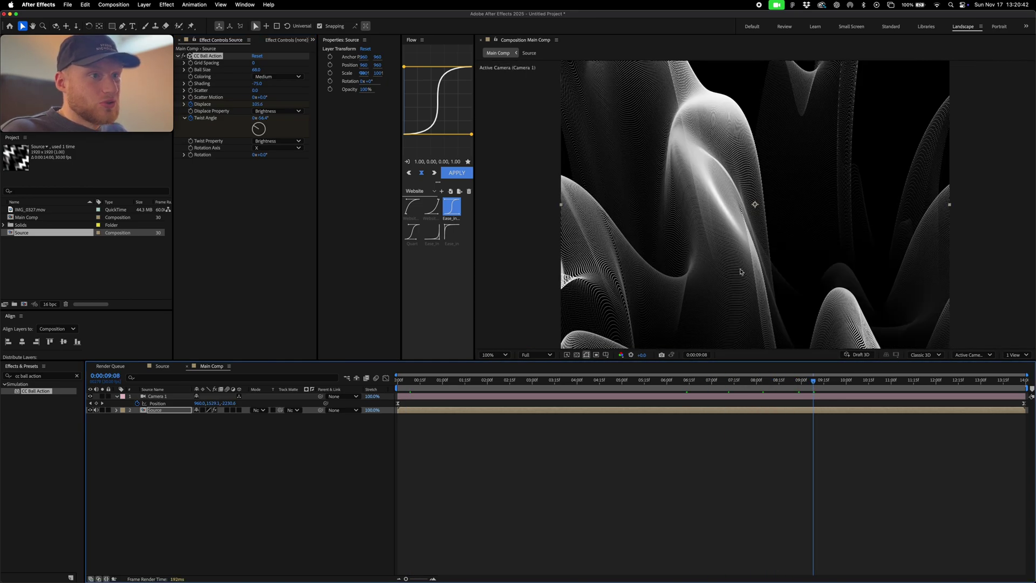
pyautogui.moveTo(813, 384); pyautogui.dragTo(1007, 385)
pyautogui.press(',')
pyautogui.press(',')
# Make the IMG_0327.mov layer visible again in the Source composition and check Main Comp at 0:00:10:29.
pyautogui.doubleClick(819, 411)
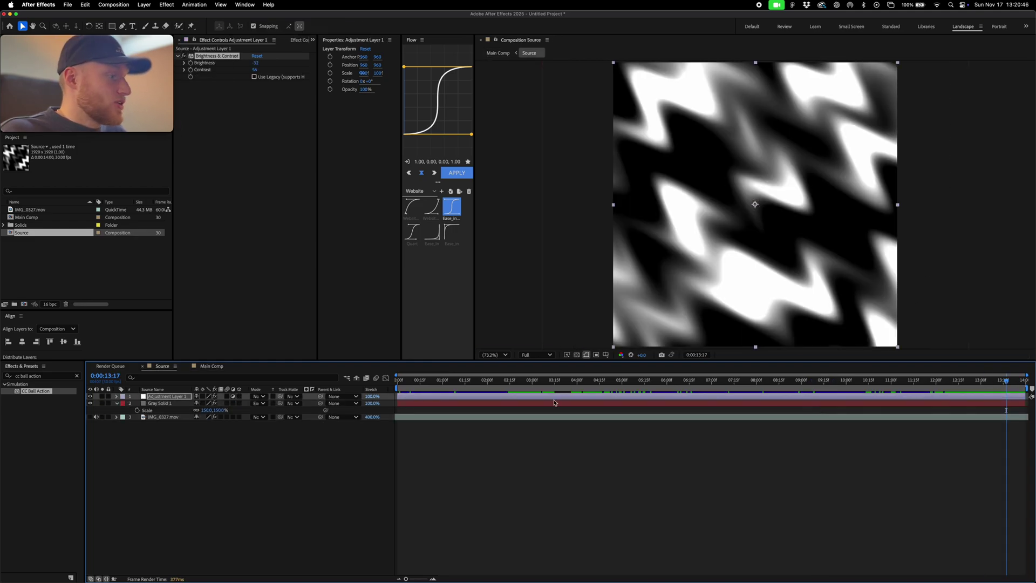
pyautogui.press('Tab')
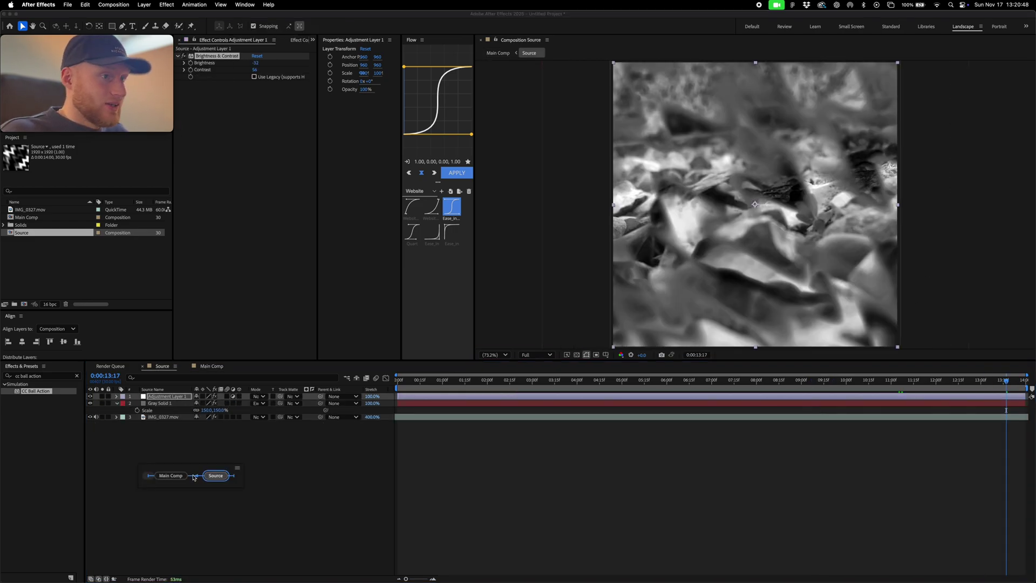
pyautogui.click(171, 477)
pyautogui.click(889, 380)
pyautogui.press('.')
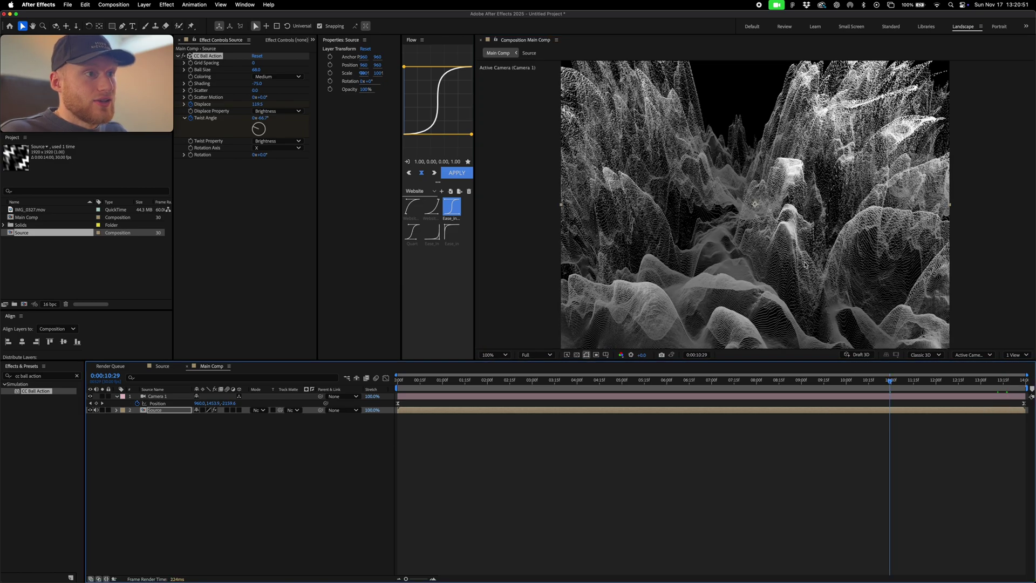
# Review the frame at 0:00:02:21 and add a full-frame rectangle shape layer on top of Main Comp.
pyautogui.moveTo(862, 383); pyautogui.dragTo(519, 380)
pyautogui.click(504, 448)
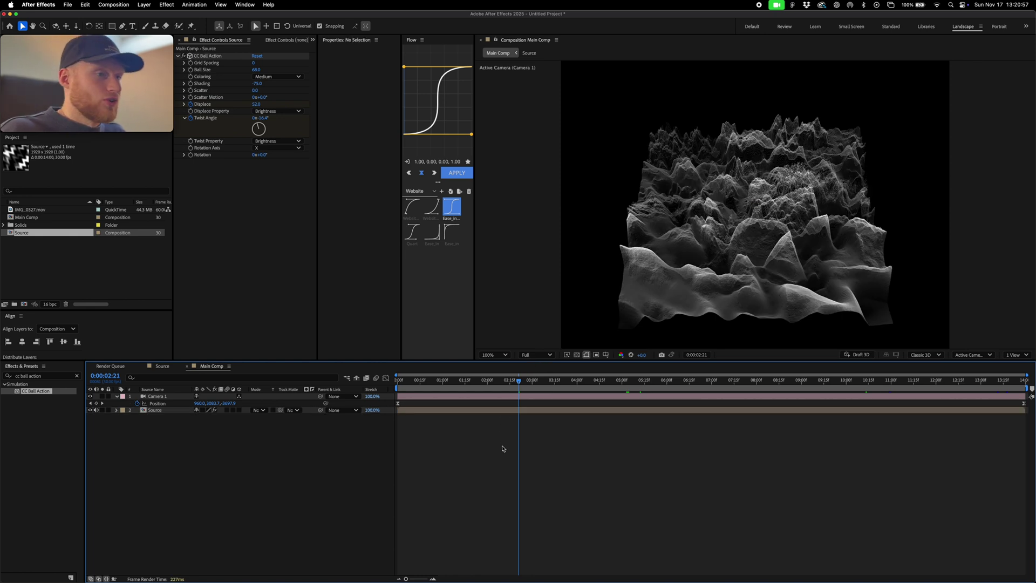
pyautogui.doubleClick(112, 26)
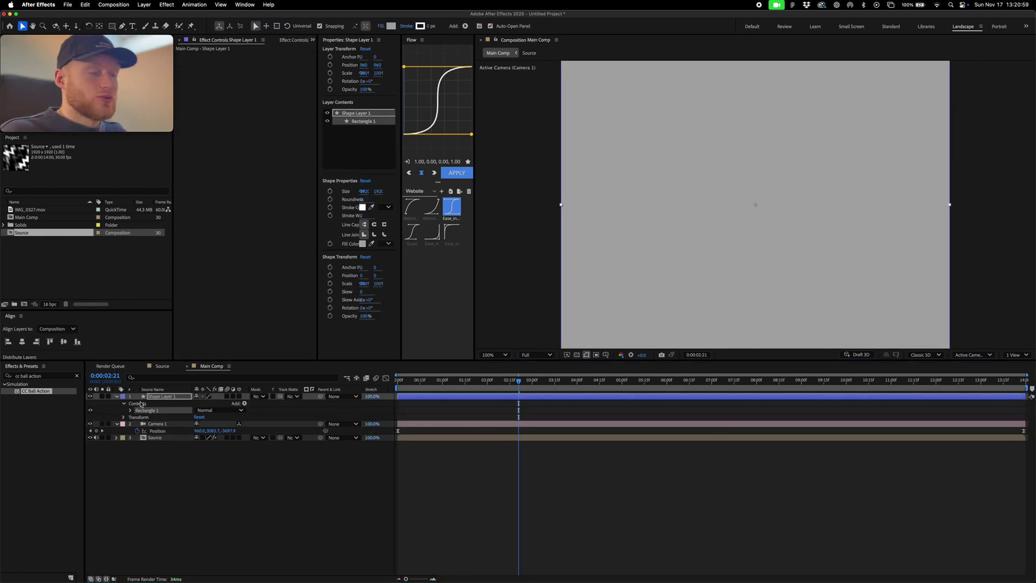